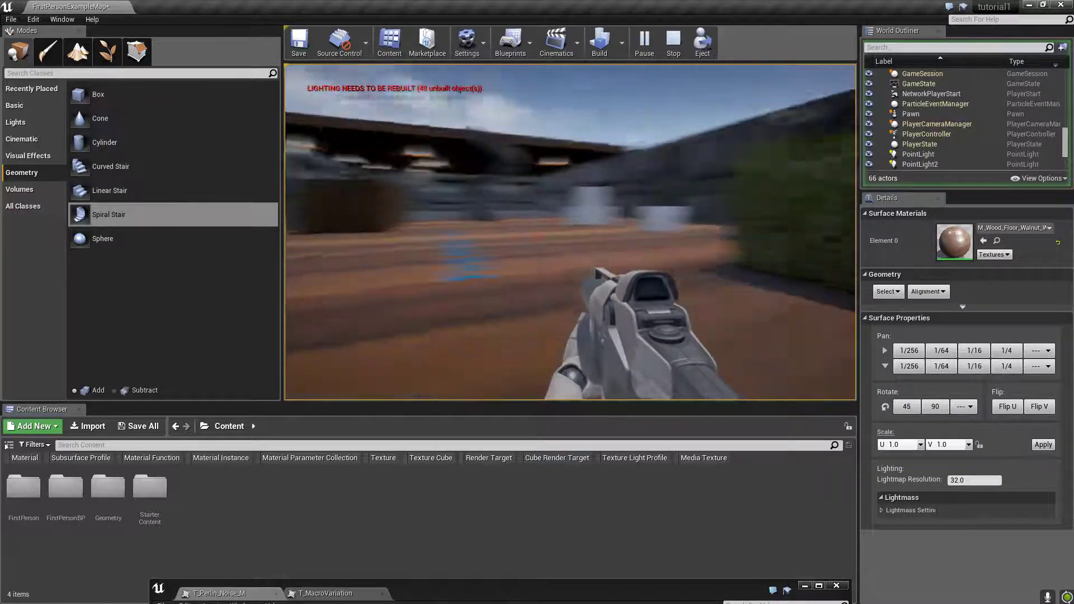
Duplicate the cobblestone side wall Wall8 and raise the copy to a Z location of about 1920, stacked above the original.
{"action": "key", "text": "Escape"}
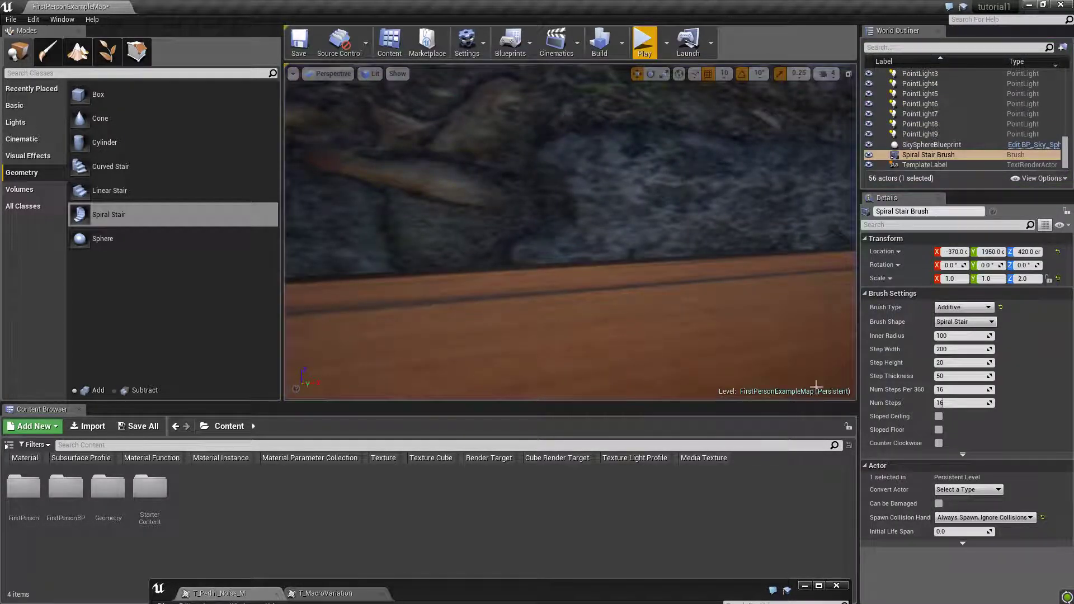
{"action": "scroll", "coordinate": [797, 394], "scroll_direction": "down", "scroll_amount": 15}
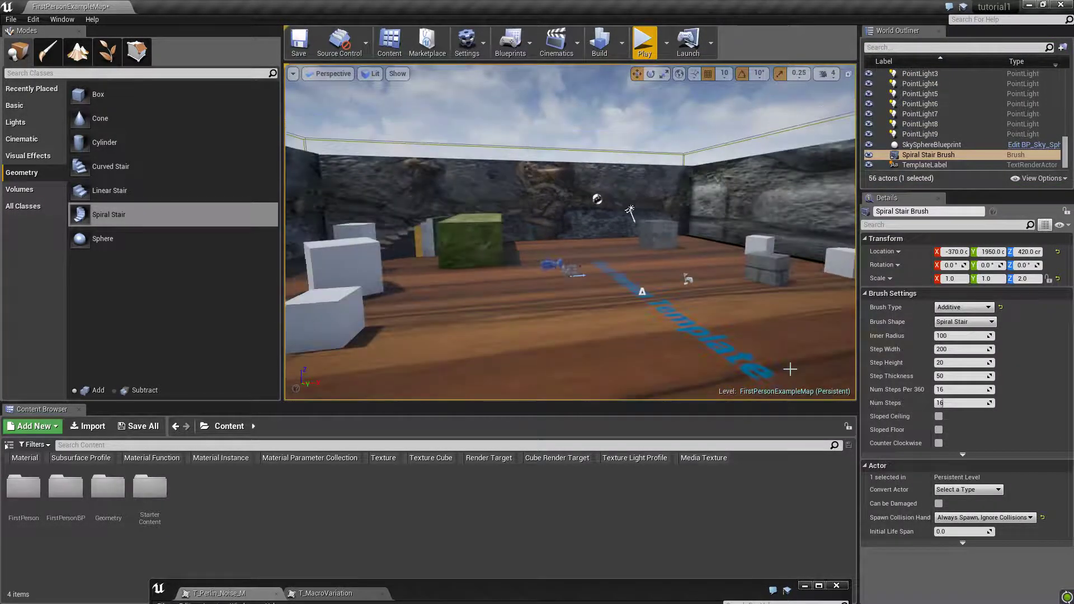
{"action": "right_click_drag", "start_coordinate": [691, 209], "coordinate": [691, 209]}
{"action": "key", "text": "s"}
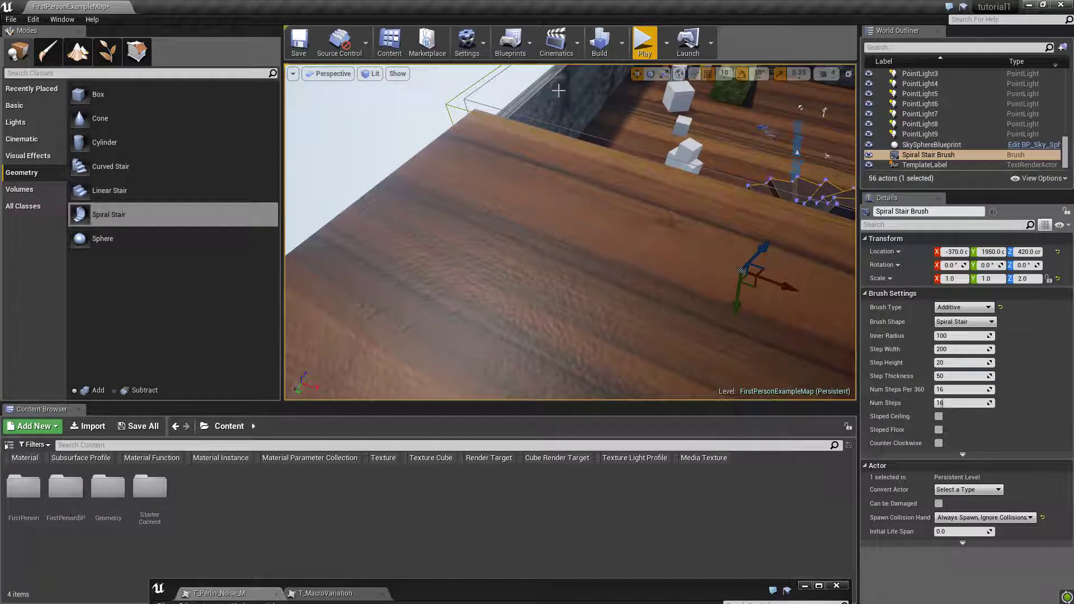
{"action": "left_click", "coordinate": [558, 90]}
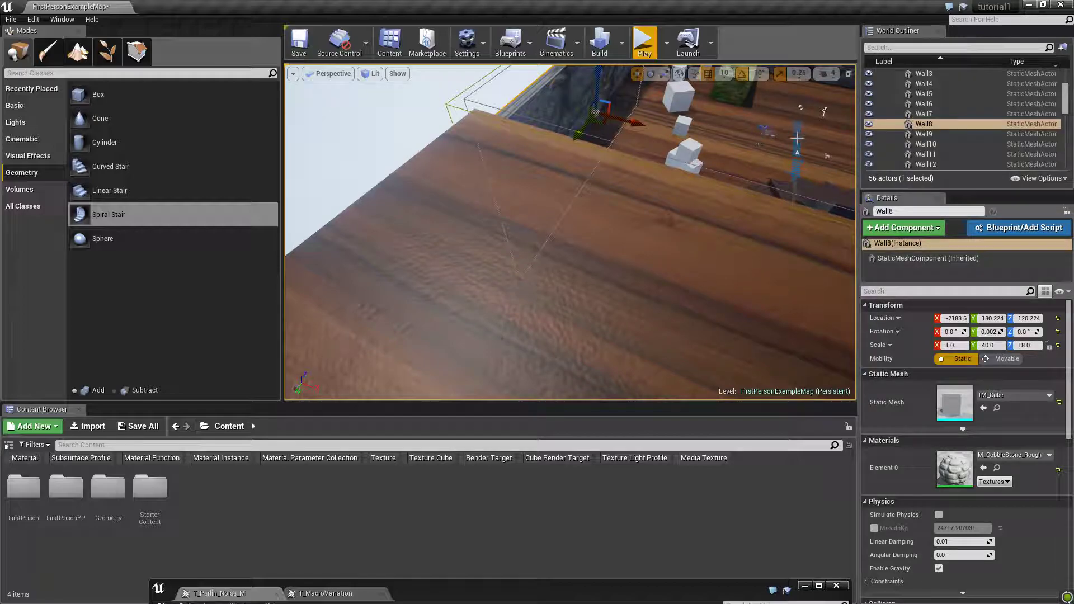
{"action": "right_click", "coordinate": [951, 119]}
{"action": "mouse_move", "coordinate": [1054, 454]}
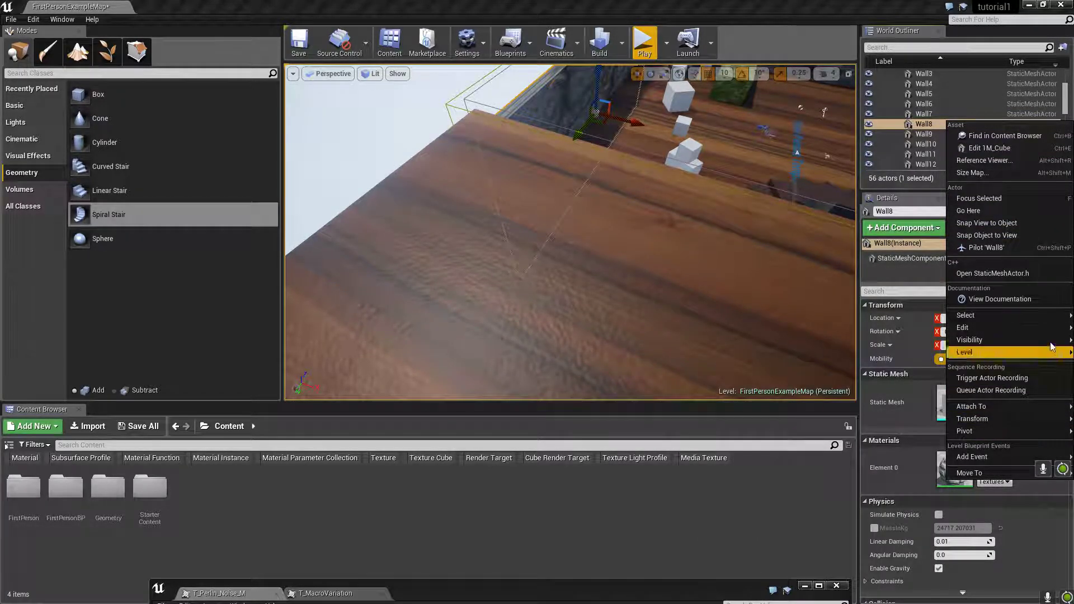
{"action": "mouse_move", "coordinate": [1054, 334]}
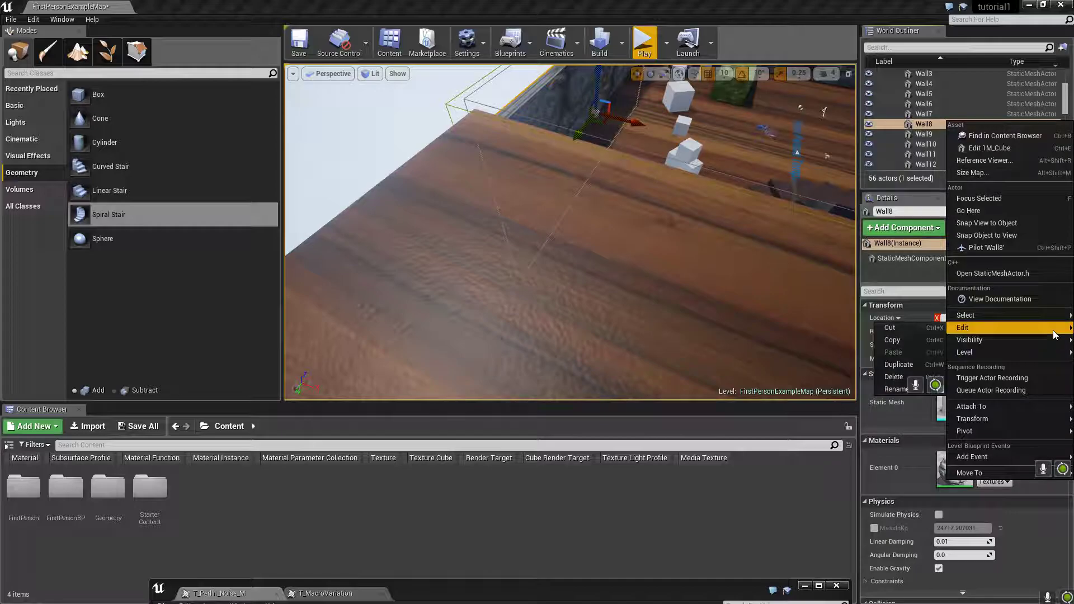
{"action": "left_click", "coordinate": [900, 366]}
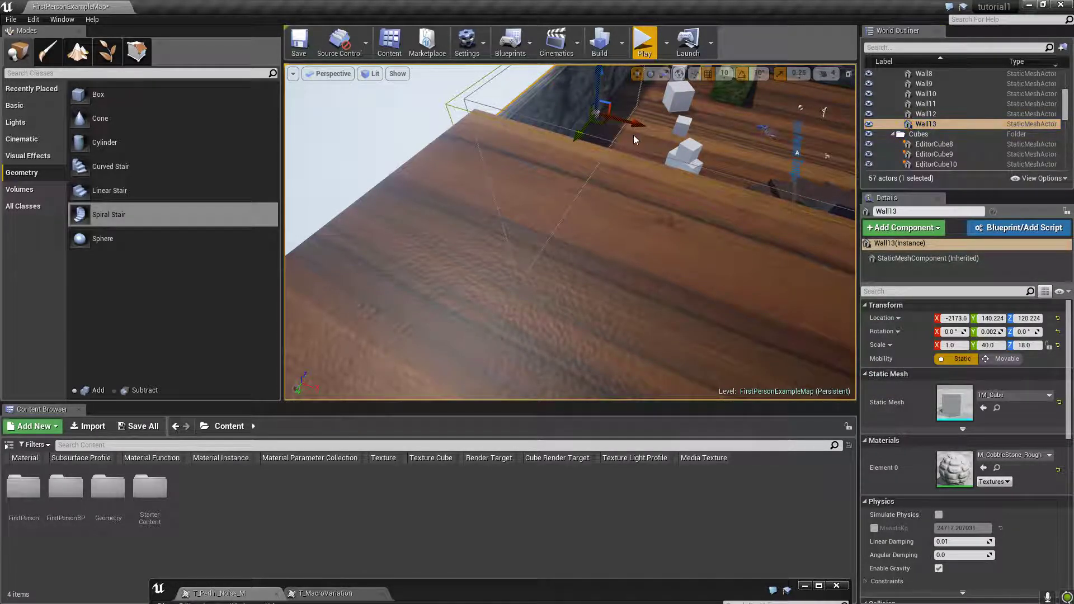
{"action": "right_click_drag", "start_coordinate": [634, 136], "coordinate": [629, 131]}
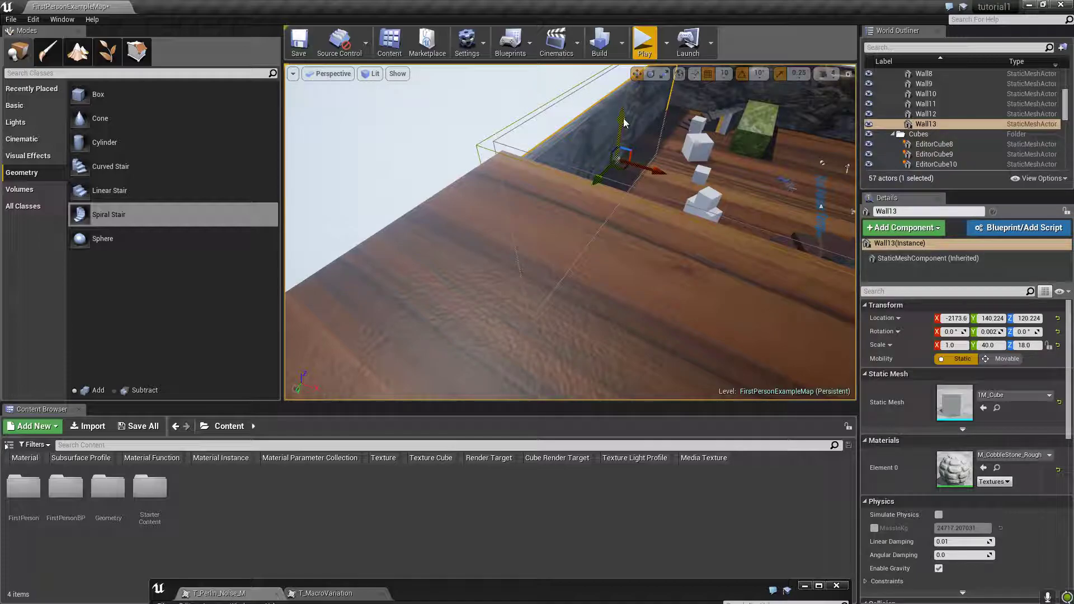
{"action": "left_click_drag", "start_coordinate": [624, 123], "coordinate": [624, 6]}
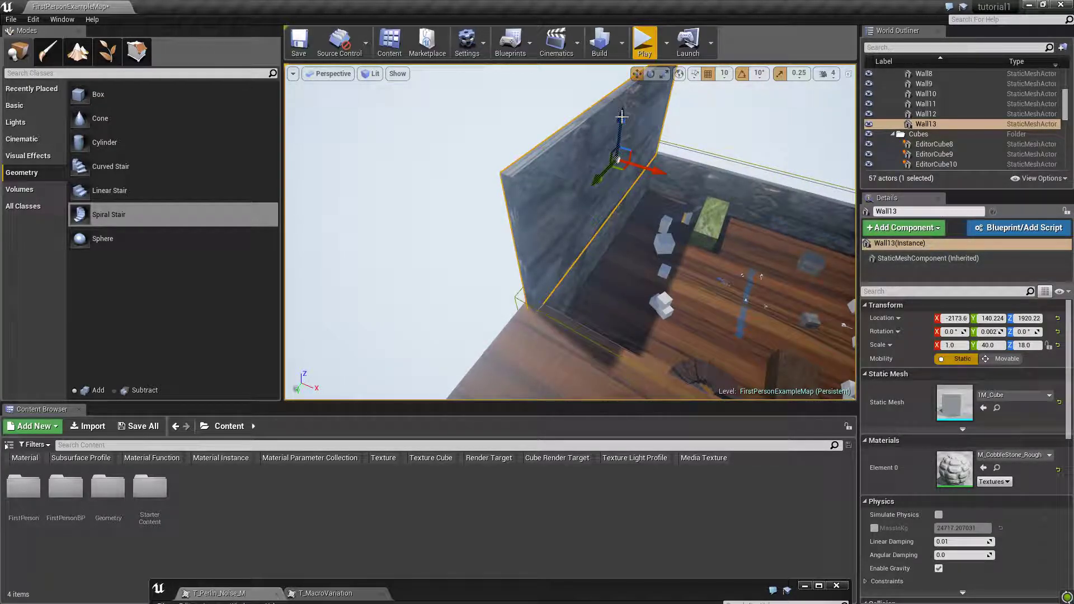
Play-test the level, walking past the spiral stair, white cubes and grass block to examine the raised wall, and end the session.
{"action": "left_click", "coordinate": [644, 44]}
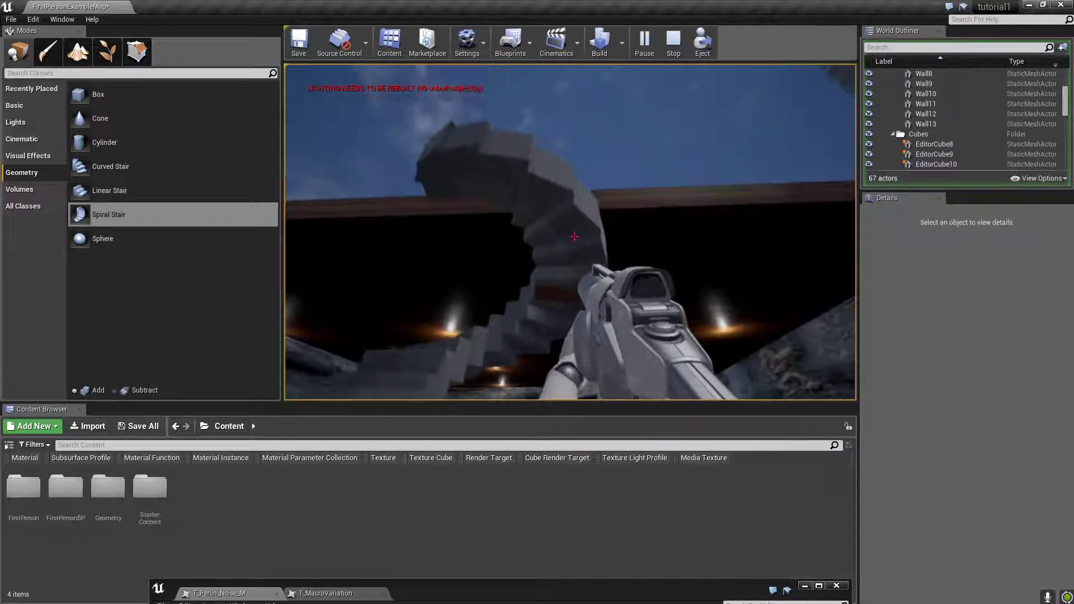
{"action": "left_click", "coordinate": [574, 236]}
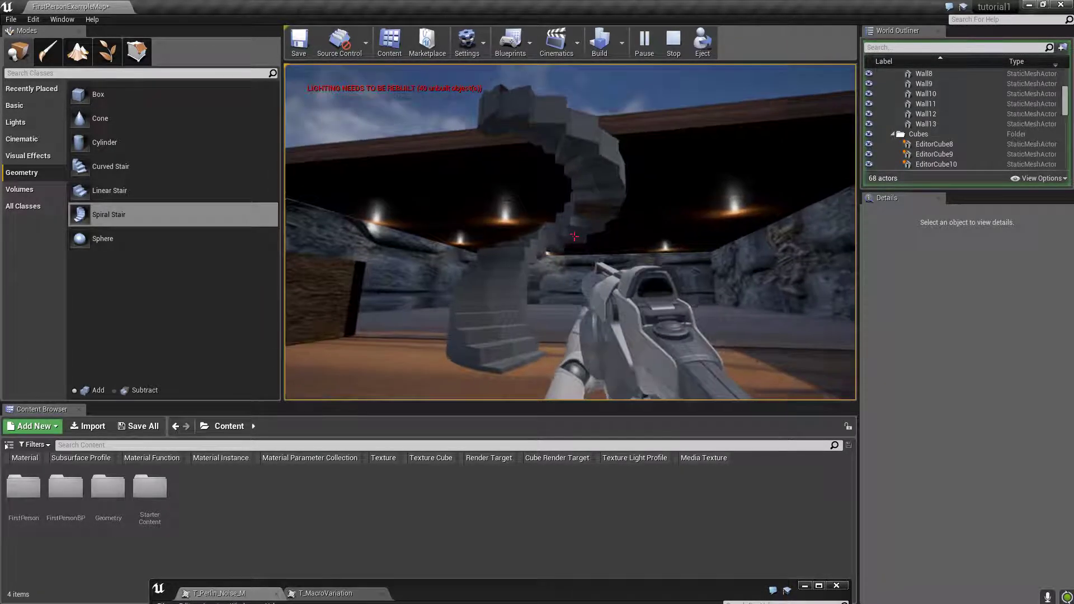
{"action": "key", "text": "w"}
{"action": "key", "text": "a"}
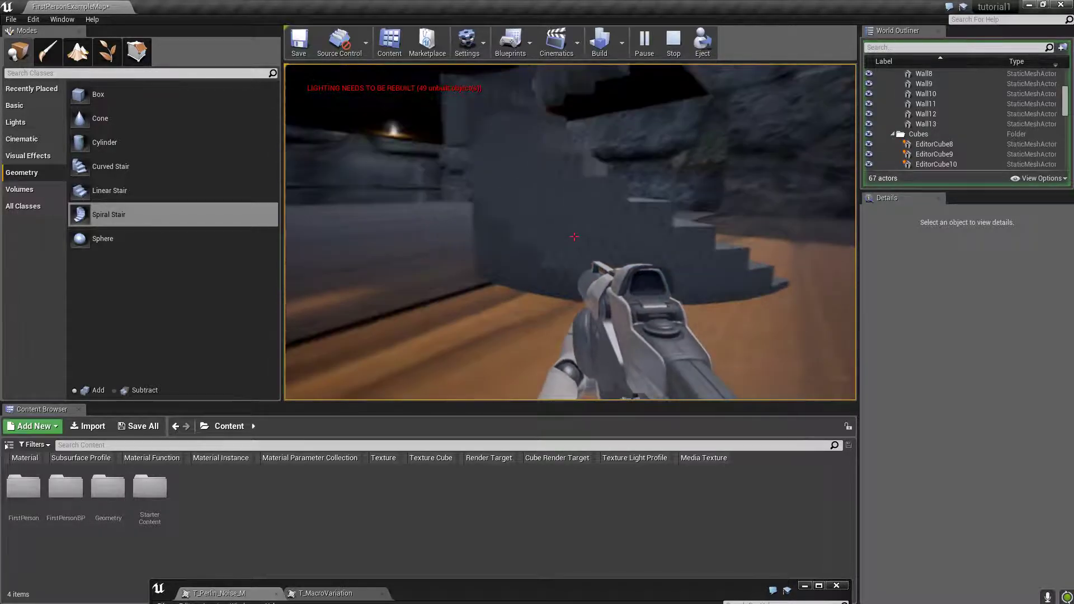
{"action": "key", "text": "a"}
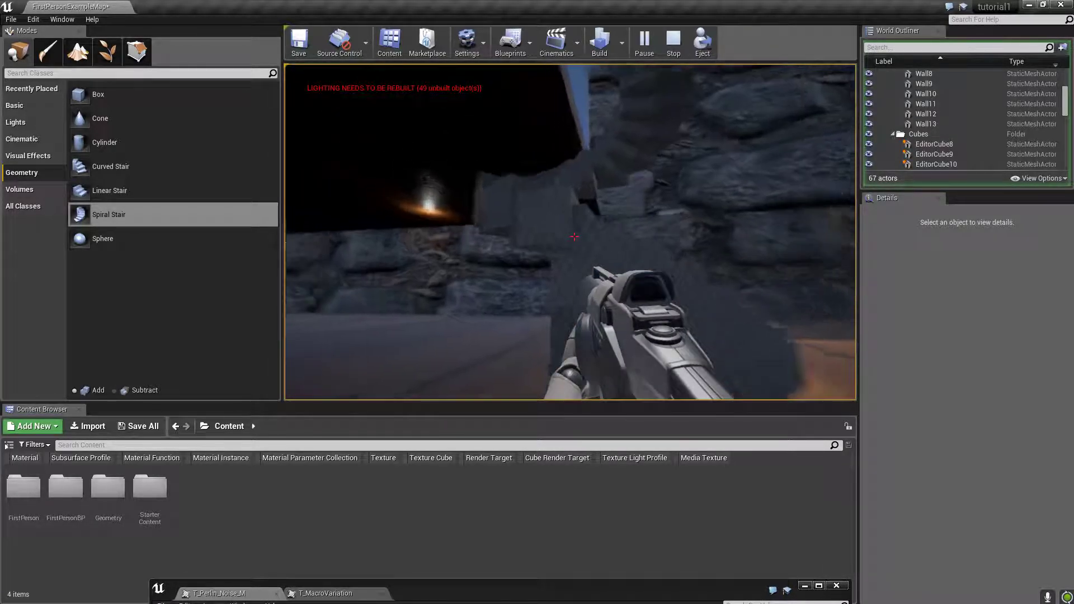
{"action": "key", "text": "a"}
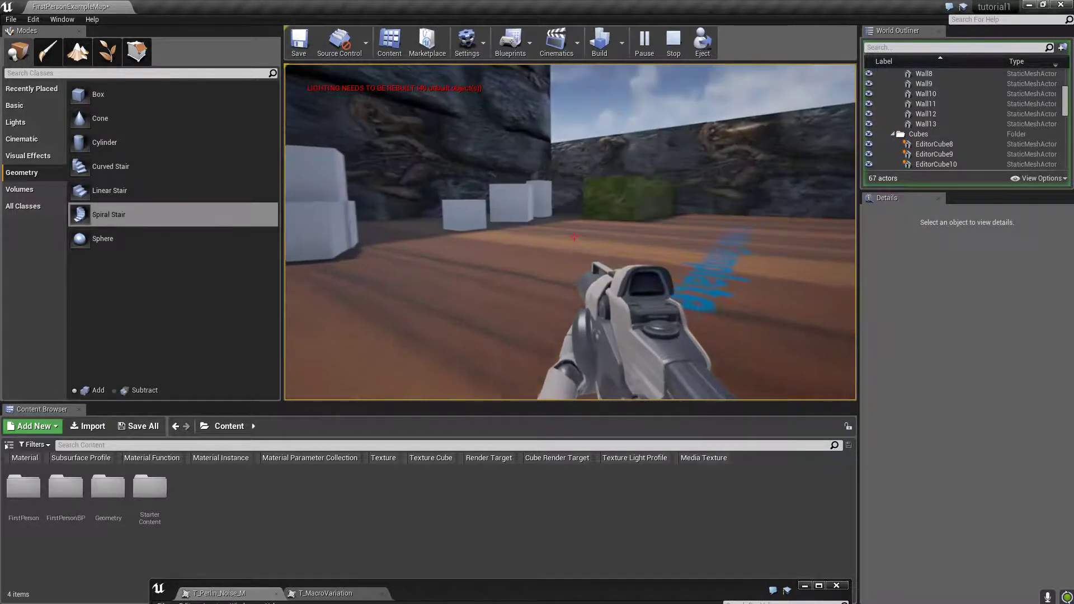
{"action": "key", "text": "w"}
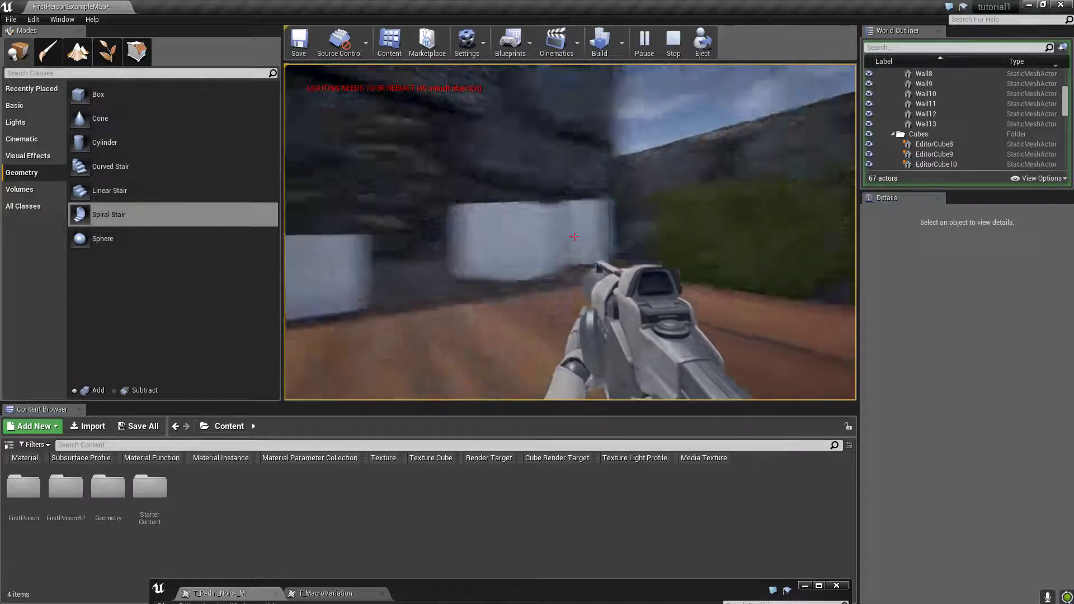
{"action": "key", "text": "w"}
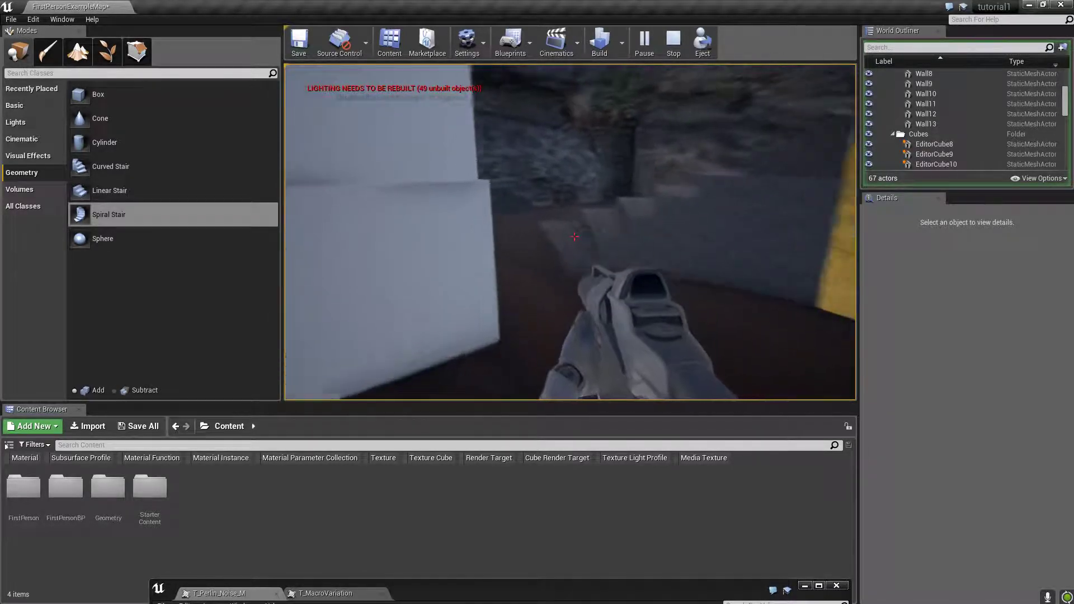
{"action": "key", "text": "w"}
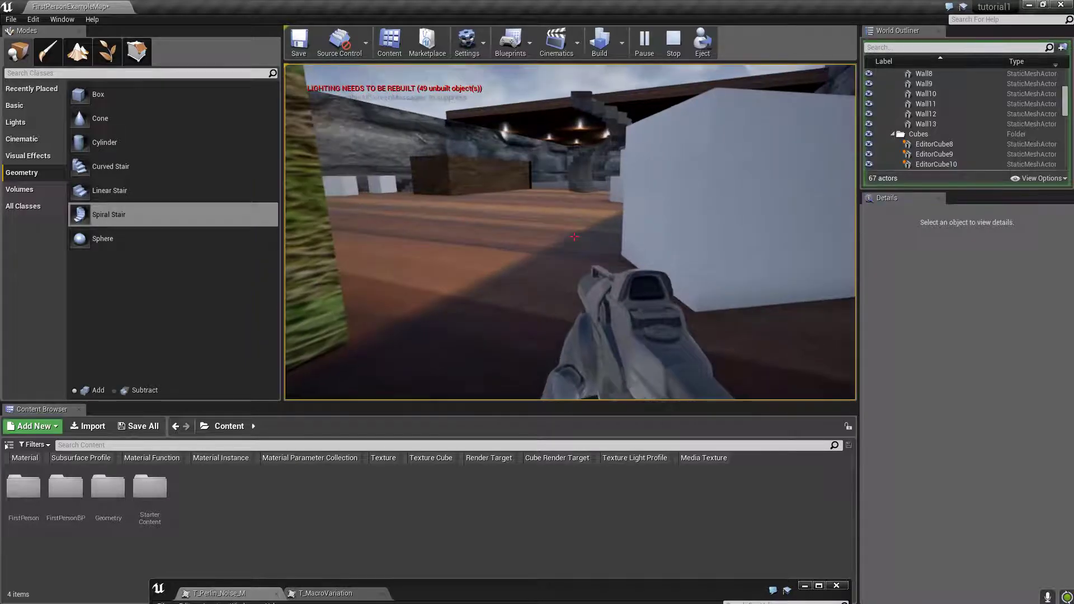
{"action": "key", "text": "w"}
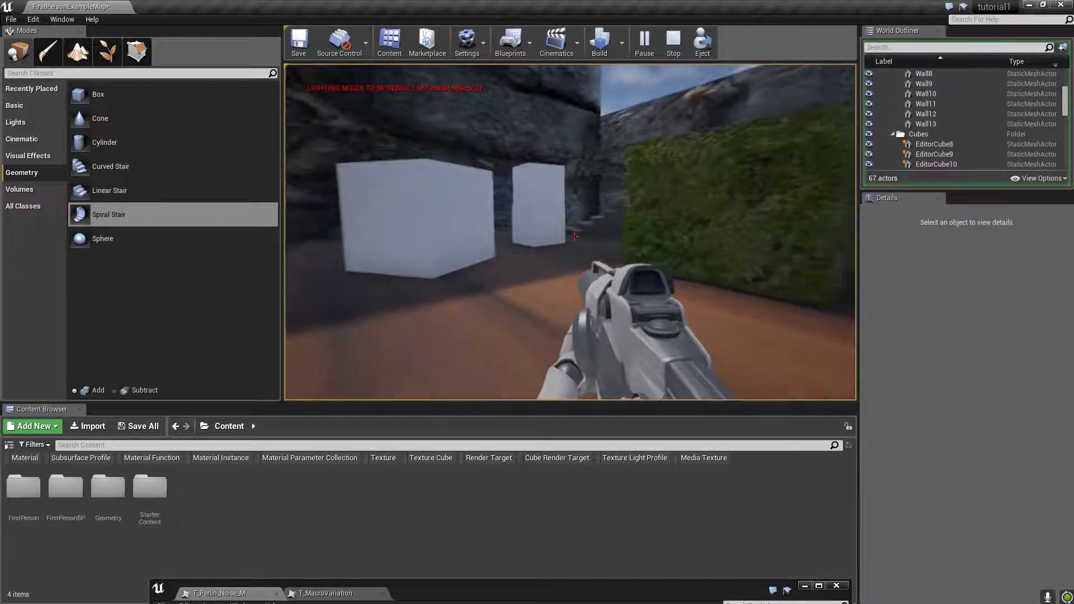
{"action": "key", "text": "Escape"}
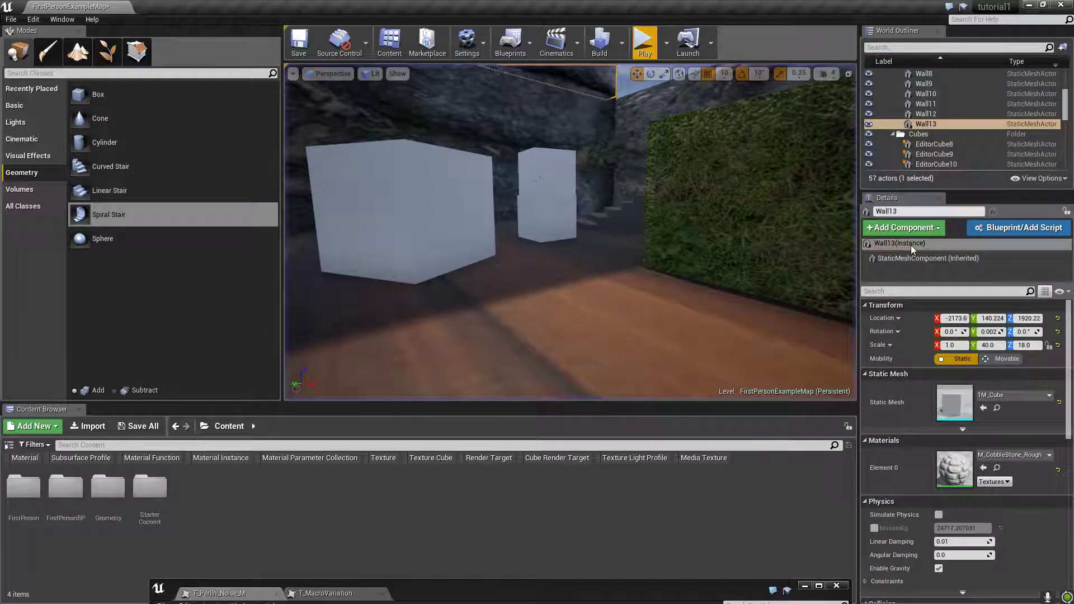
{"action": "left_click", "coordinate": [786, 205]}
{"action": "key", "text": "f"}
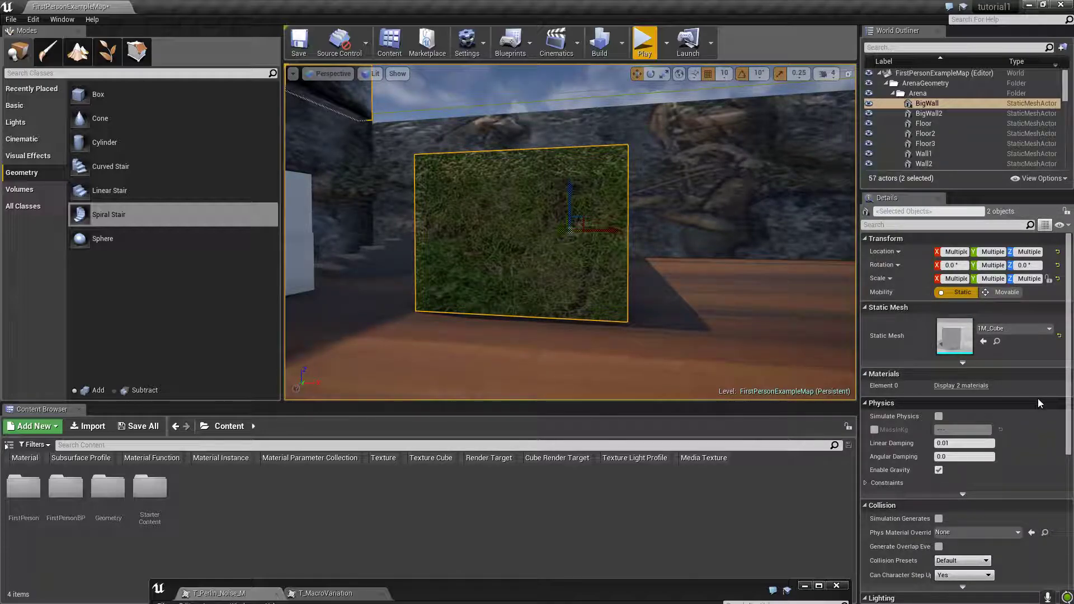
{"action": "scroll", "coordinate": [1038, 398], "scroll_direction": "down", "scroll_amount": 5}
{"action": "scroll", "coordinate": [1038, 399], "scroll_direction": "up", "scroll_amount": 3}
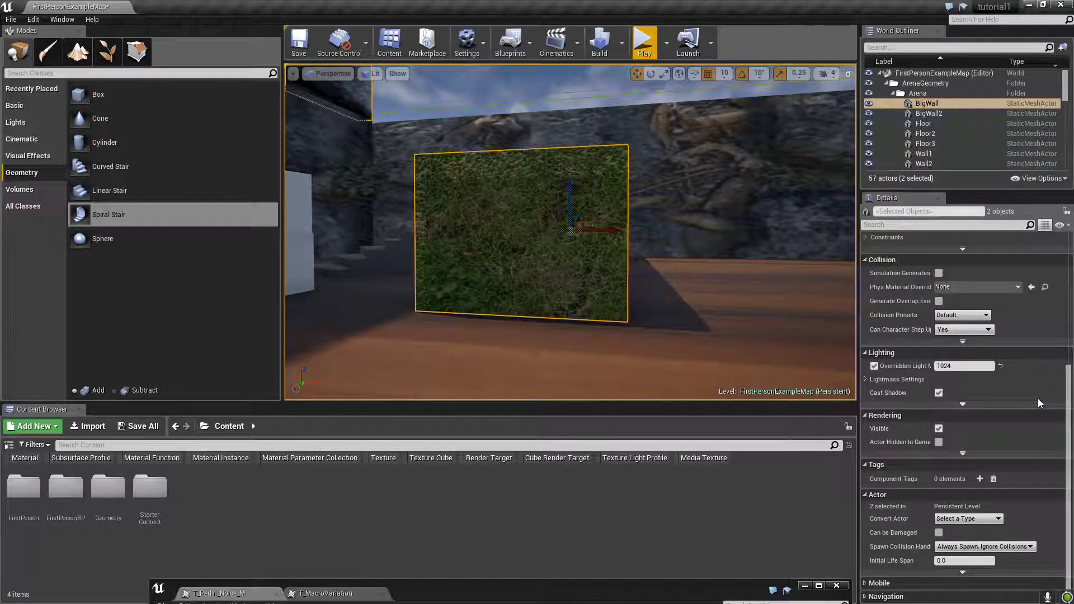
{"action": "scroll", "coordinate": [1038, 399], "scroll_direction": "up", "scroll_amount": 3}
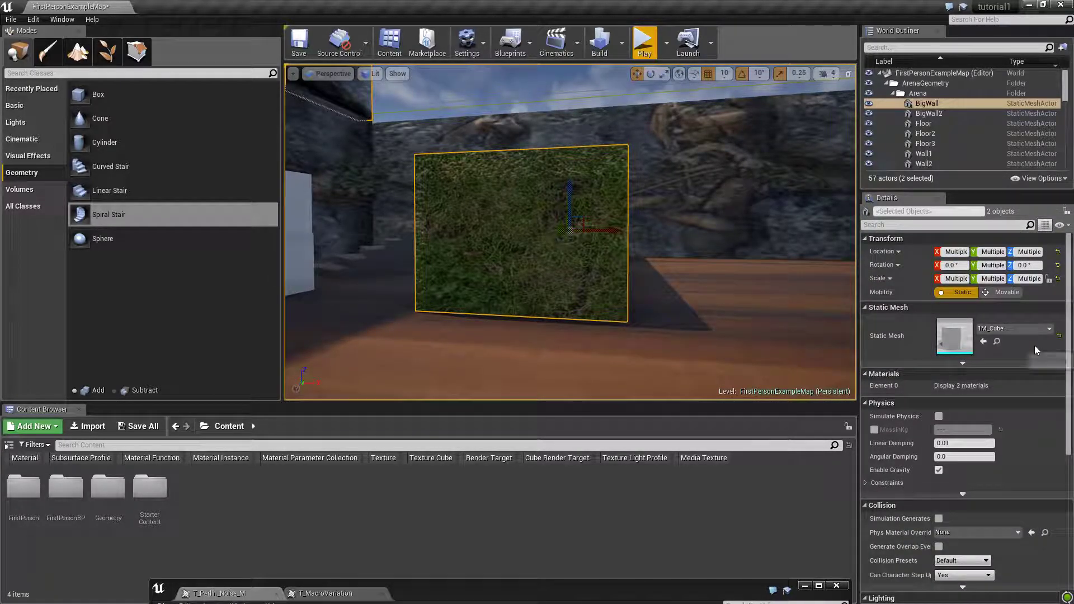
{"action": "left_click", "coordinate": [961, 386]}
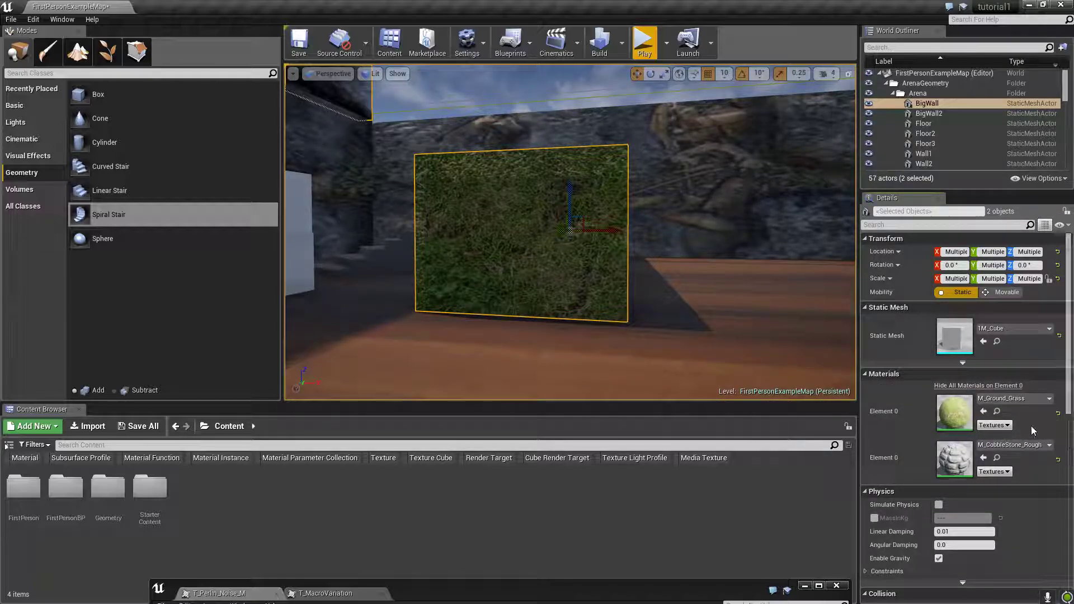
{"action": "left_click", "coordinate": [1019, 400]}
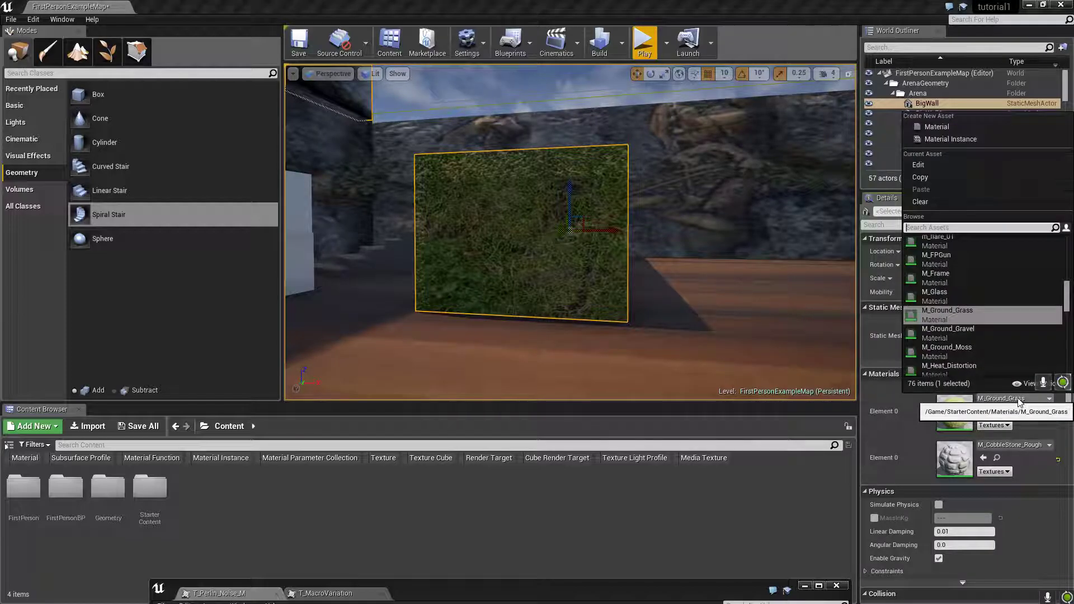
{"action": "scroll", "coordinate": [1024, 337], "scroll_direction": "down", "scroll_amount": 6}
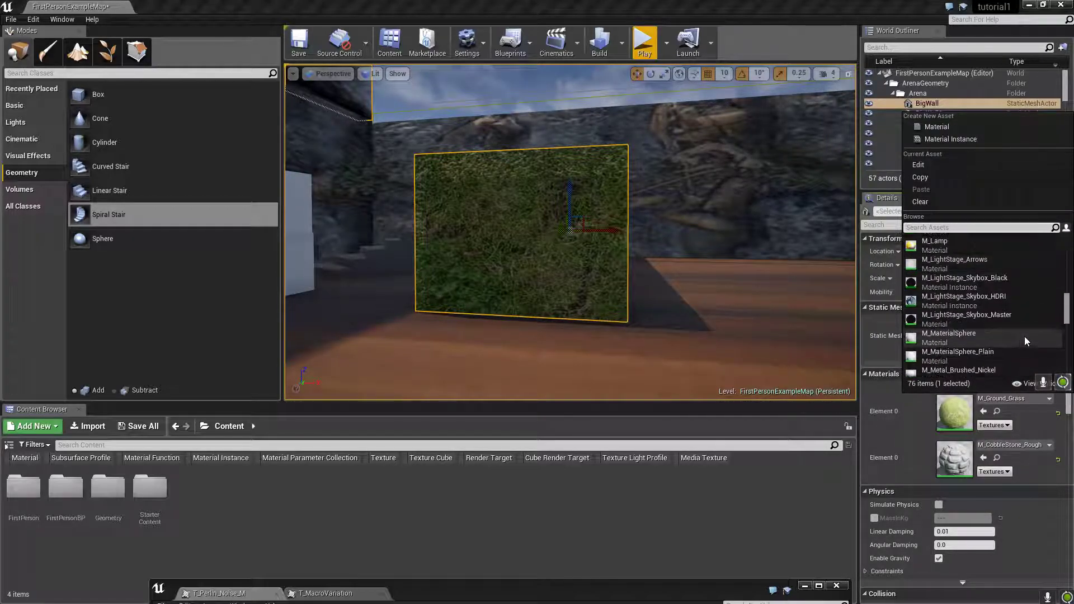
{"action": "scroll", "coordinate": [1025, 335], "scroll_direction": "down", "scroll_amount": 3}
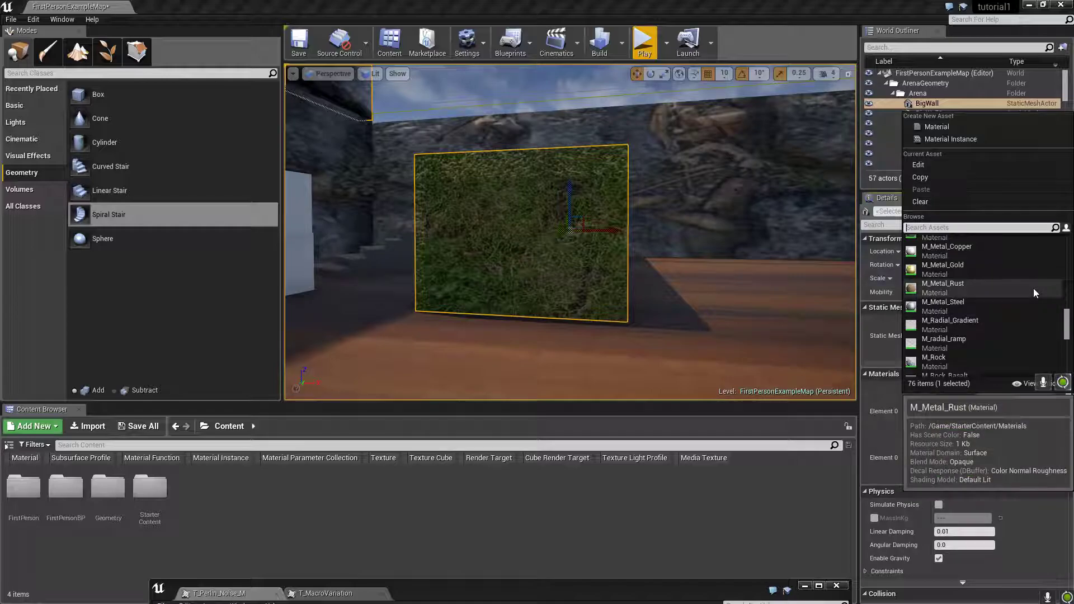
{"action": "key", "text": "Escape"}
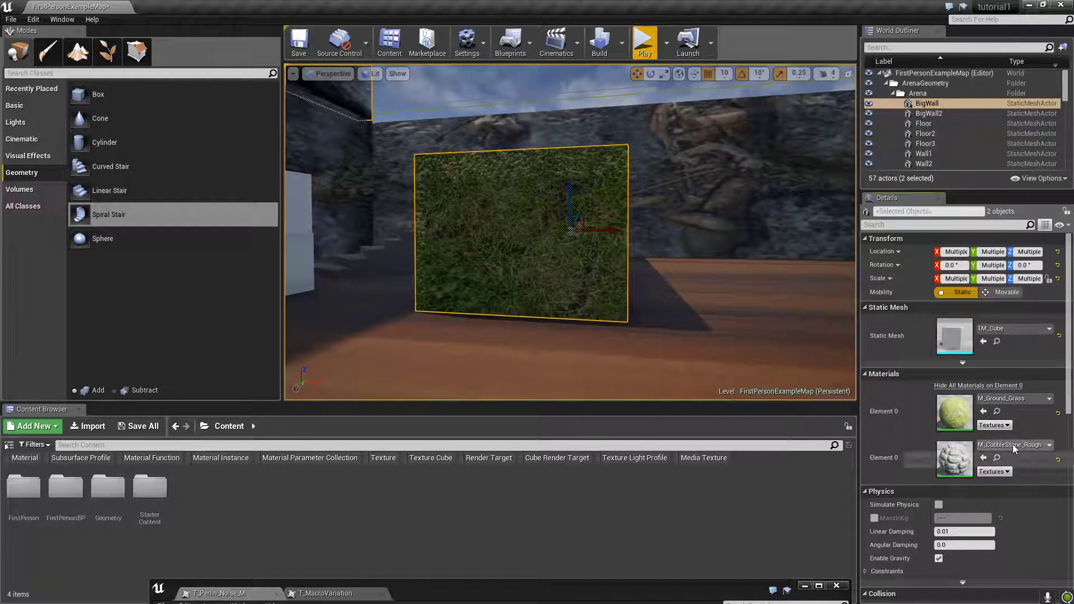
Clear the two-object selection and select only the grass-covered block BigWall.
{"action": "left_click", "coordinate": [794, 334]}
{"action": "right_click_drag", "start_coordinate": [751, 236], "coordinate": [750, 235]}
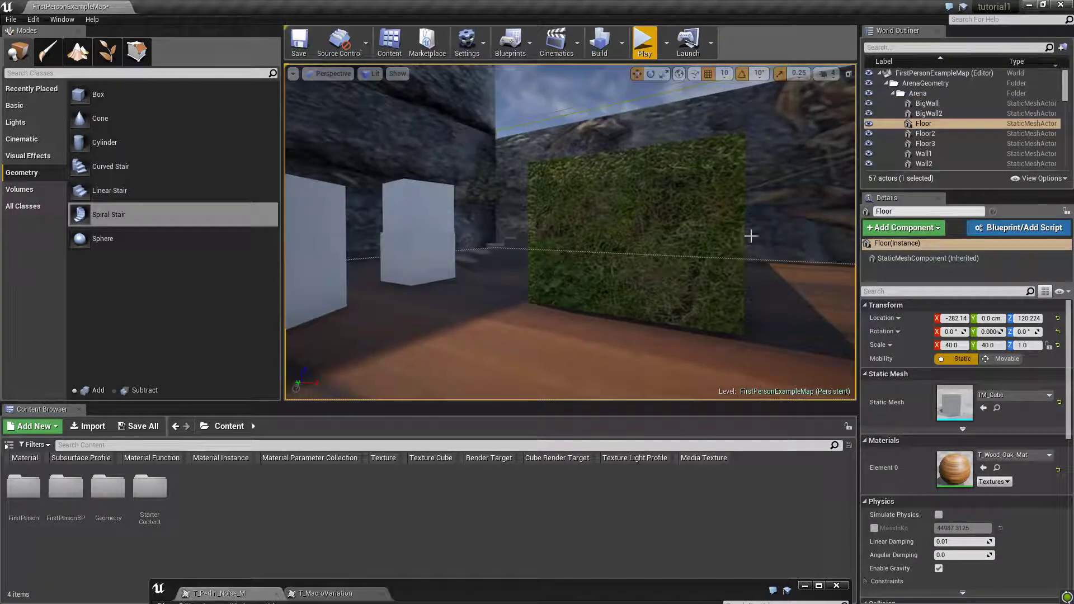
{"action": "double_click", "coordinate": [707, 225]}
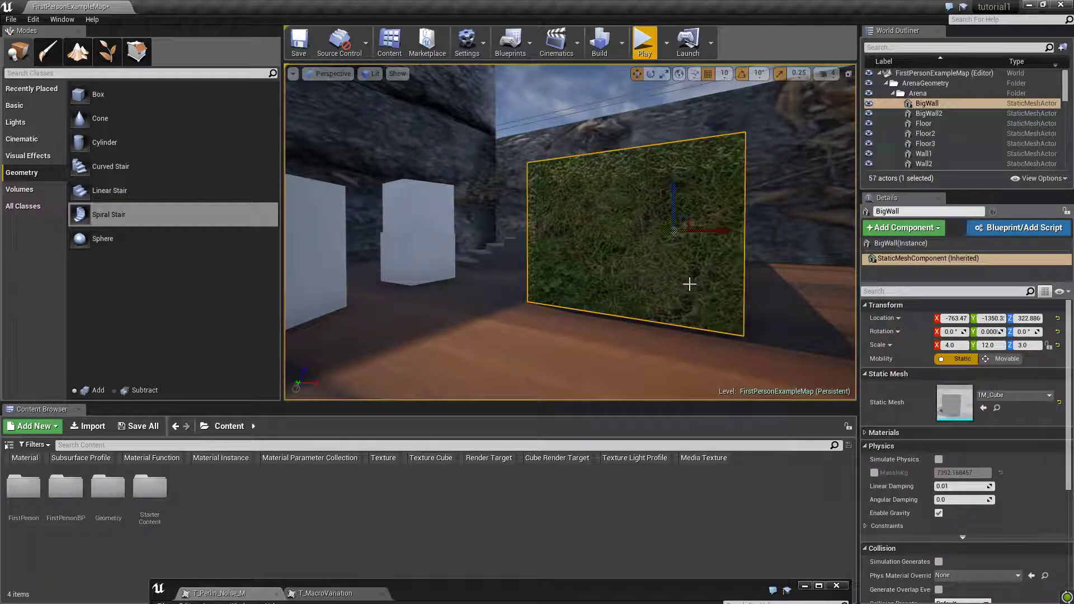
{"action": "scroll", "coordinate": [689, 283], "scroll_direction": "up", "scroll_amount": 2}
{"action": "scroll", "coordinate": [800, 255], "scroll_direction": "down", "scroll_amount": 10}
{"action": "scroll", "coordinate": [800, 255], "scroll_direction": "up", "scroll_amount": 10}
{"action": "scroll", "coordinate": [800, 255], "scroll_direction": "down", "scroll_amount": 8}
{"action": "right_click_drag", "start_coordinate": [800, 255], "coordinate": [561, 322]}
{"action": "left_click", "coordinate": [561, 321]}
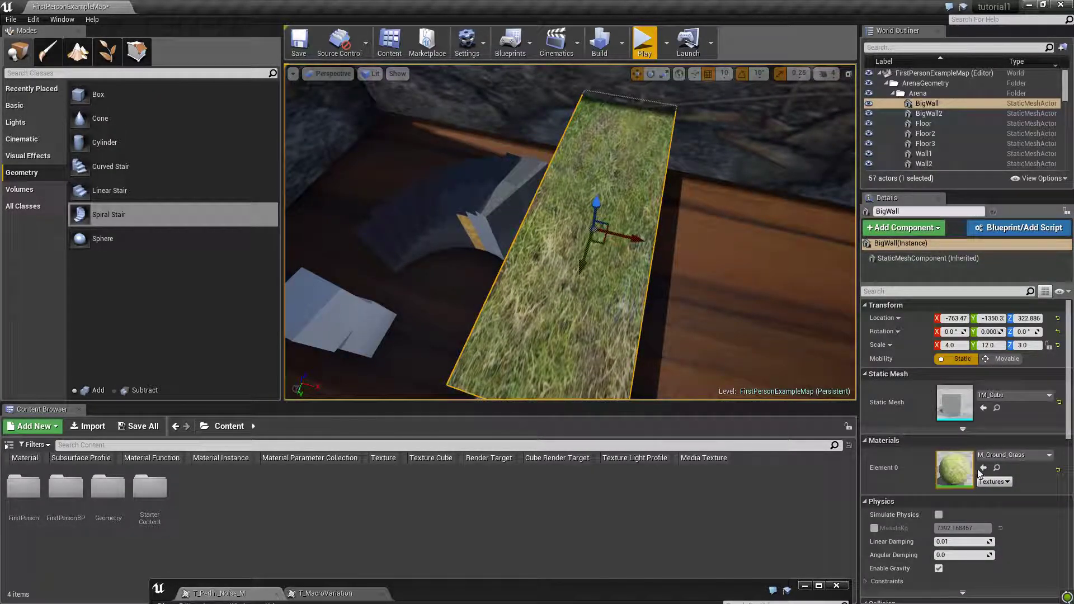
Change the material of the grass-covered block BigWall to M_Metal_Rust.
{"action": "left_click", "coordinate": [1015, 455]}
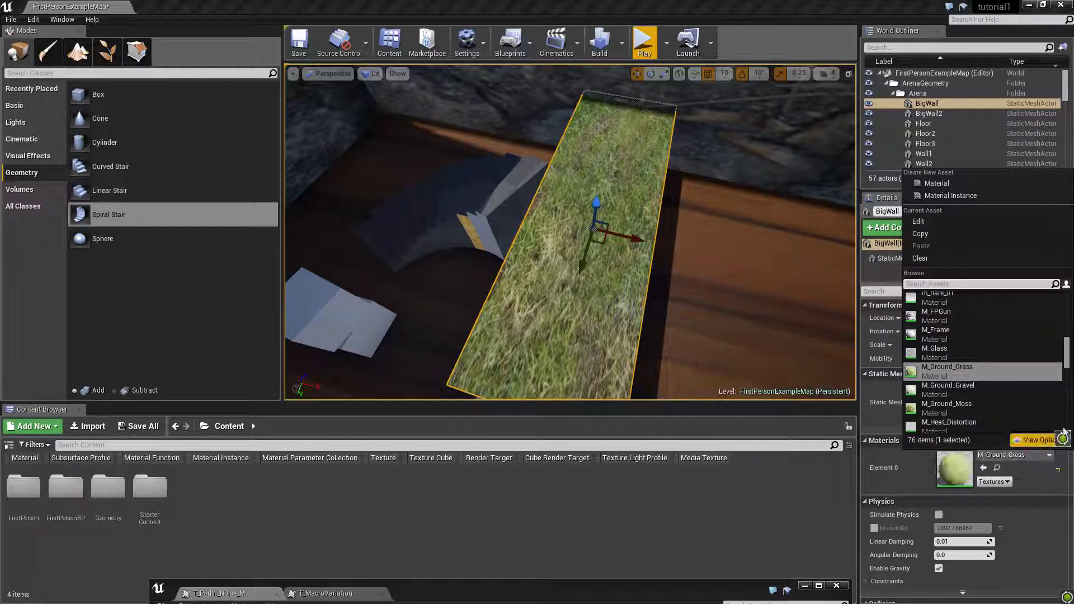
{"action": "scroll", "coordinate": [1036, 399], "scroll_direction": "down", "scroll_amount": 6}
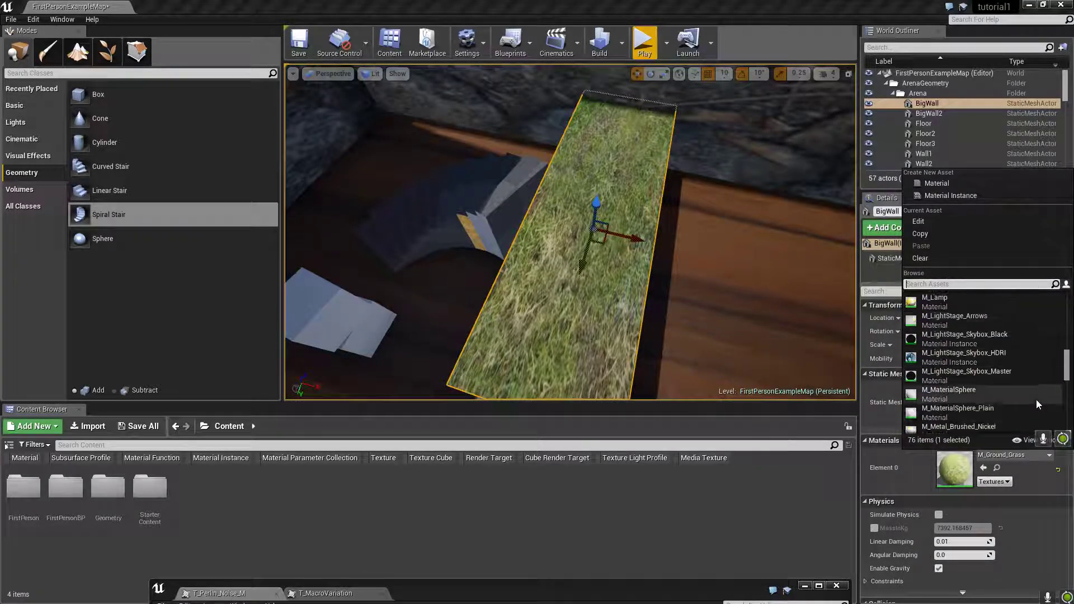
{"action": "scroll", "coordinate": [1035, 399], "scroll_direction": "down", "scroll_amount": 4}
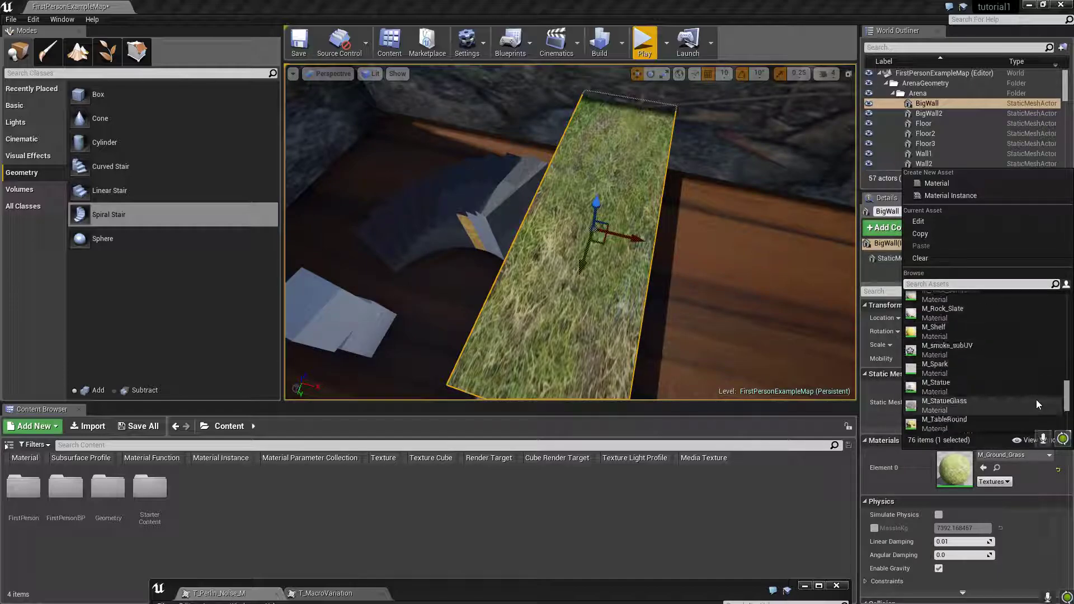
{"action": "scroll", "coordinate": [1035, 399], "scroll_direction": "up", "scroll_amount": 3}
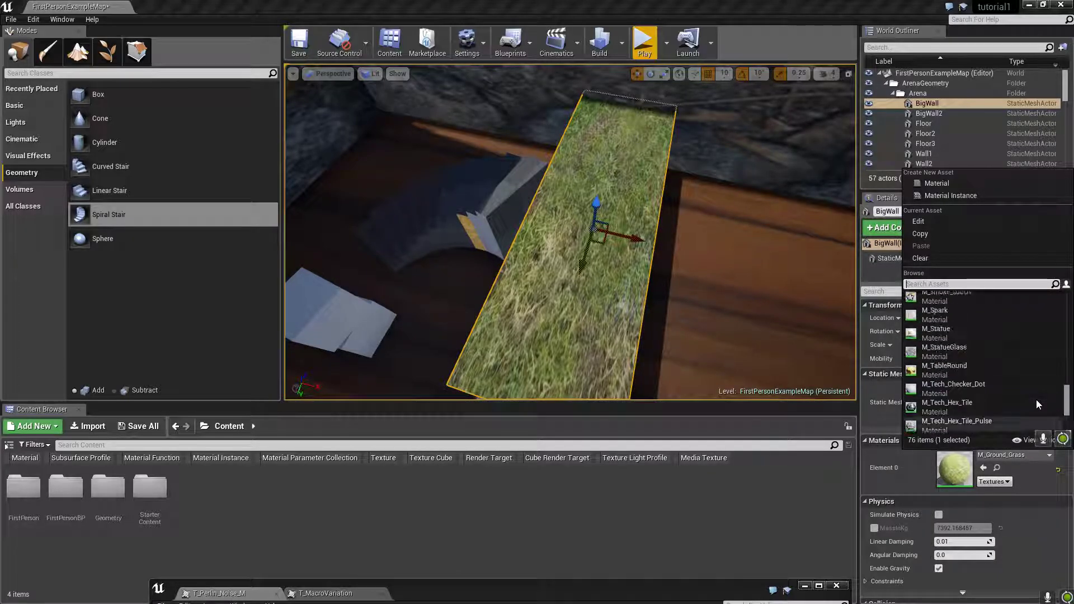
{"action": "scroll", "coordinate": [1035, 399], "scroll_direction": "down", "scroll_amount": 5}
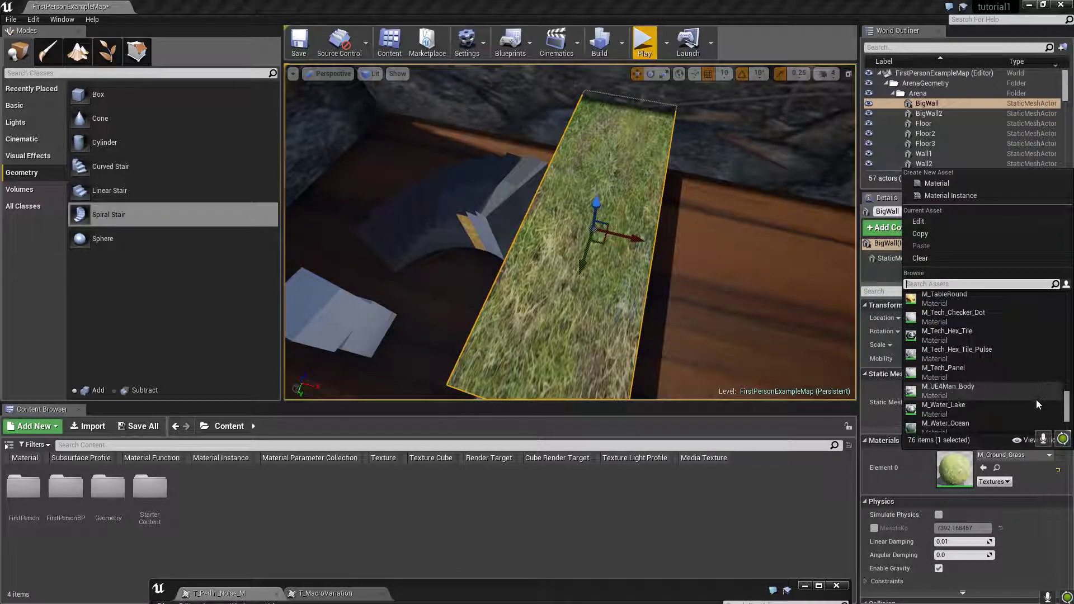
{"action": "scroll", "coordinate": [1015, 411], "scroll_direction": "up", "scroll_amount": 5}
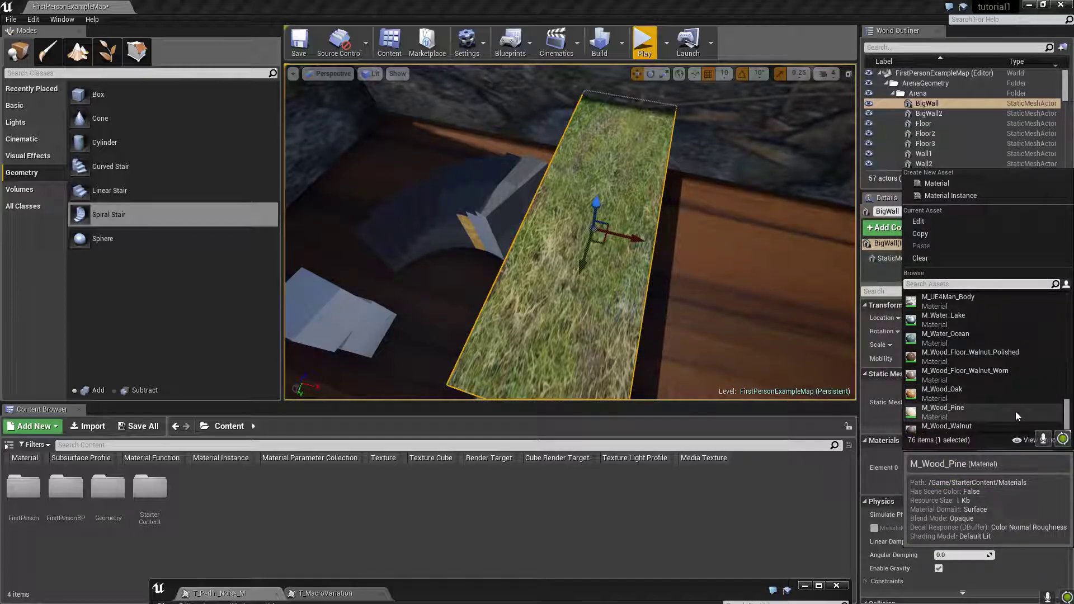
{"action": "scroll", "coordinate": [1016, 412], "scroll_direction": "up", "scroll_amount": 2}
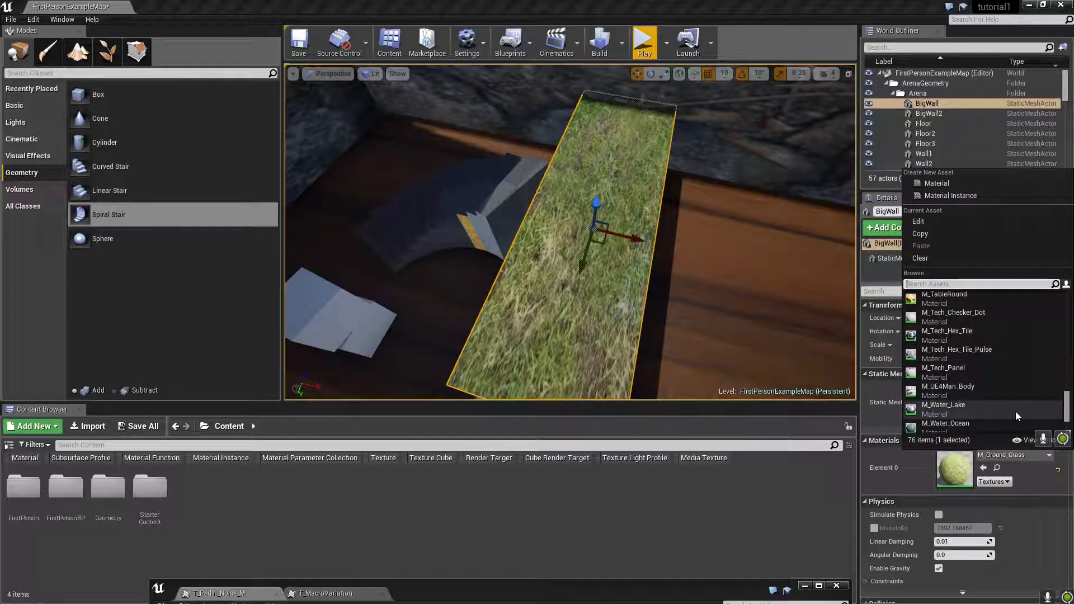
{"action": "scroll", "coordinate": [1015, 411], "scroll_direction": "up", "scroll_amount": 6}
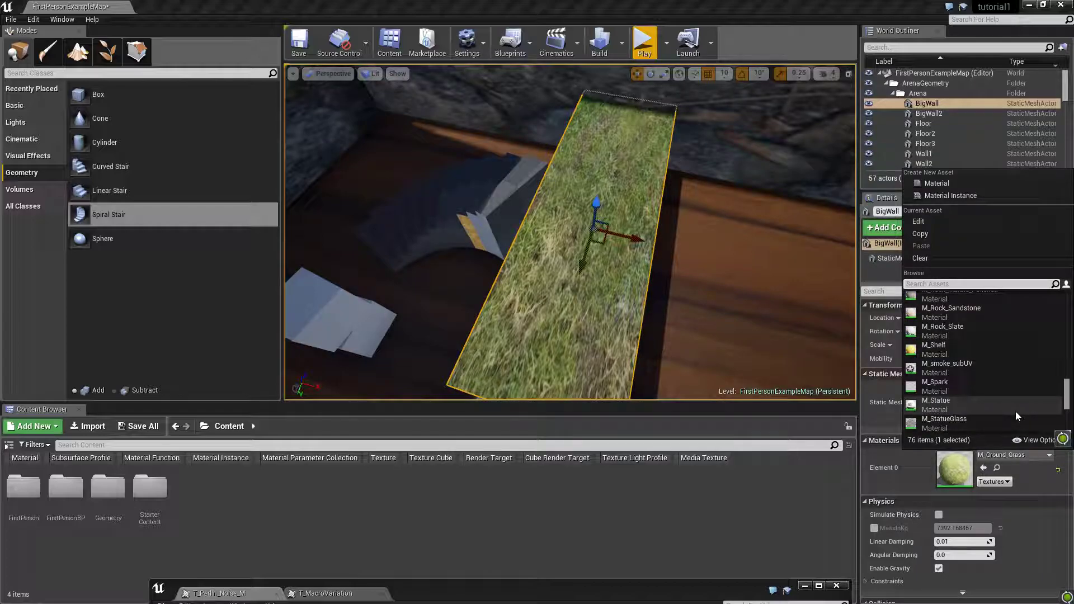
{"action": "scroll", "coordinate": [1014, 411], "scroll_direction": "up", "scroll_amount": 5}
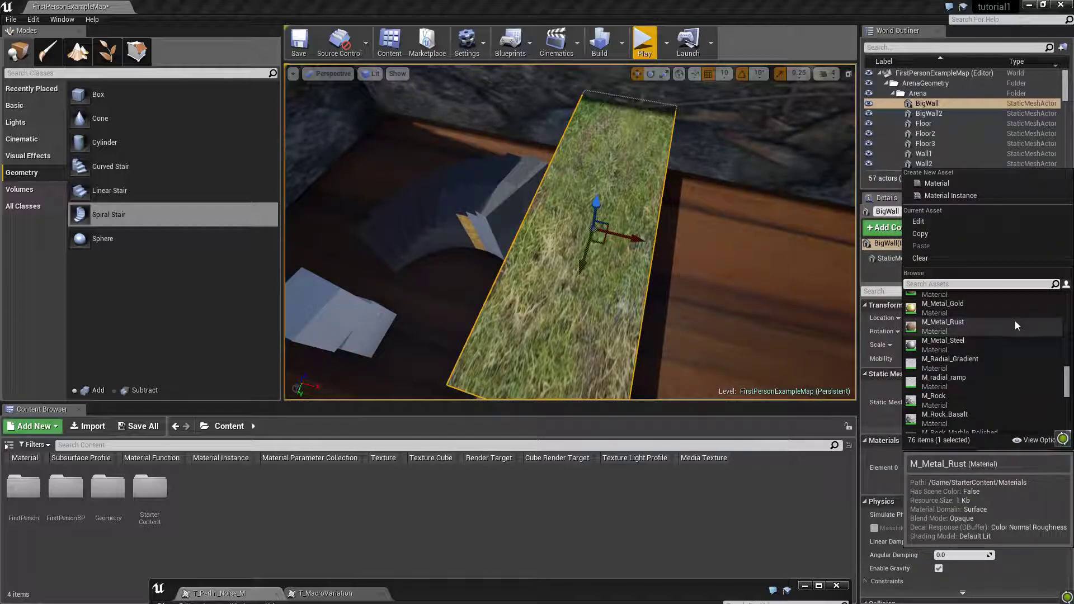
{"action": "left_click", "coordinate": [1015, 320]}
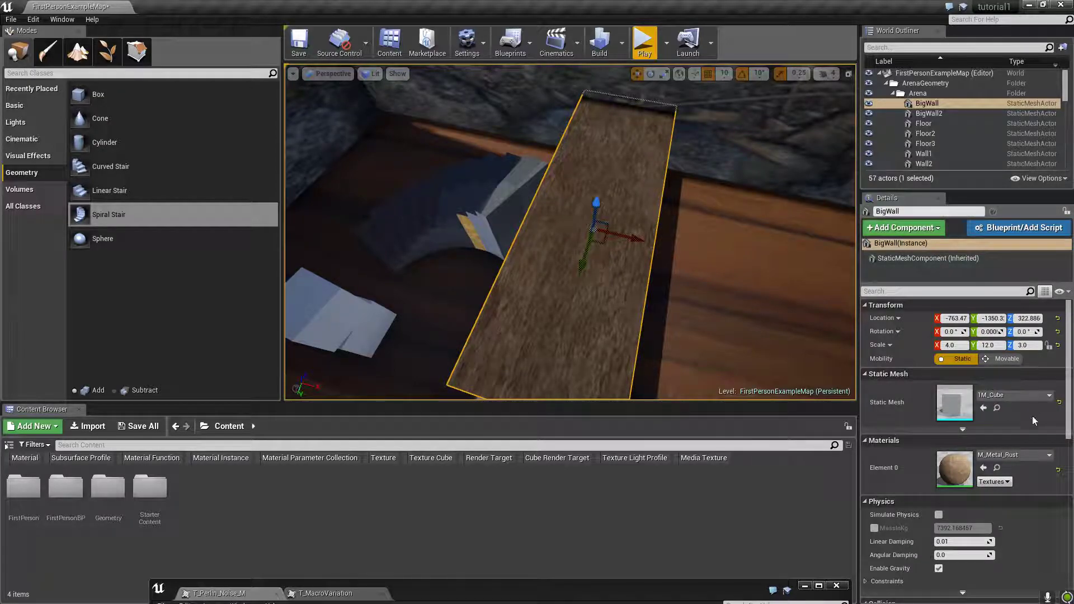
Play-test the level, walking around the rust-textured block, white cubes and curved stair to examine the new material, and end the session.
{"action": "left_click", "coordinate": [643, 44]}
{"action": "key", "text": "w"}
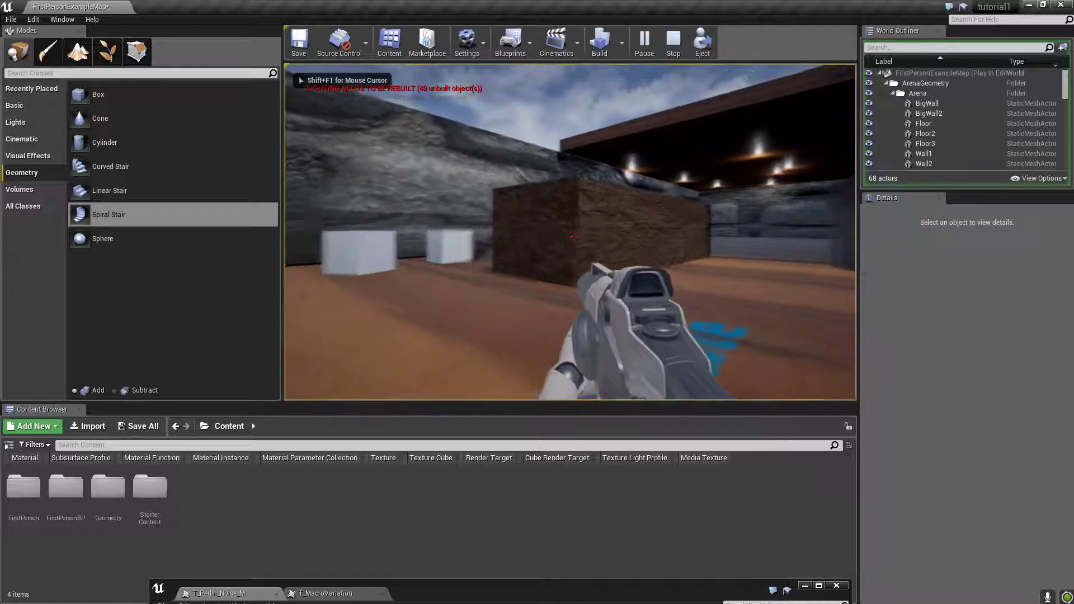
{"action": "key", "text": "w"}
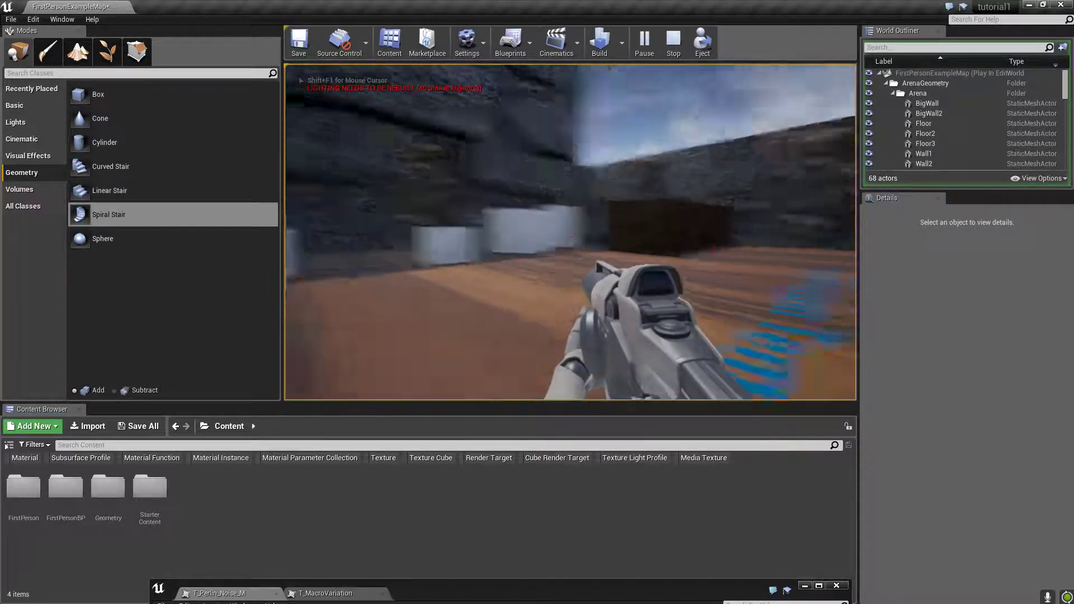
{"action": "key", "text": "w"}
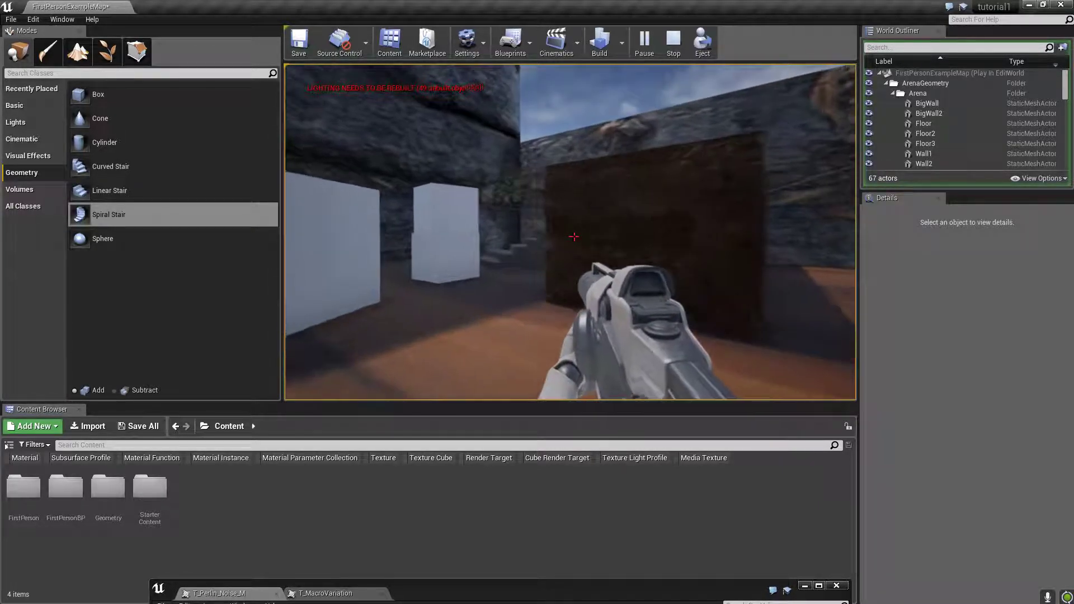
{"action": "key", "text": "w"}
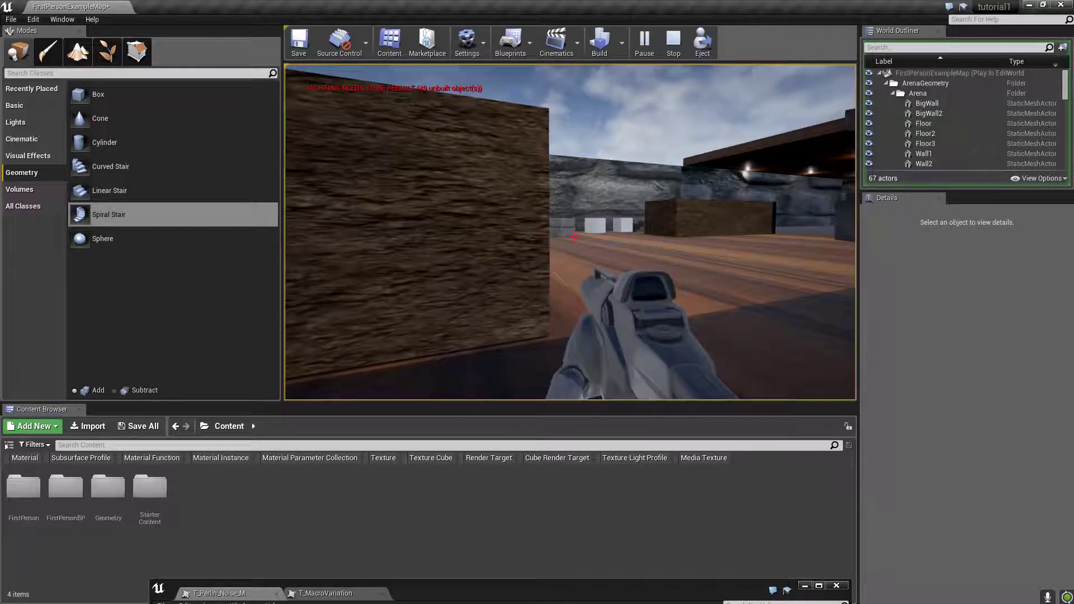
{"action": "key", "text": "w"}
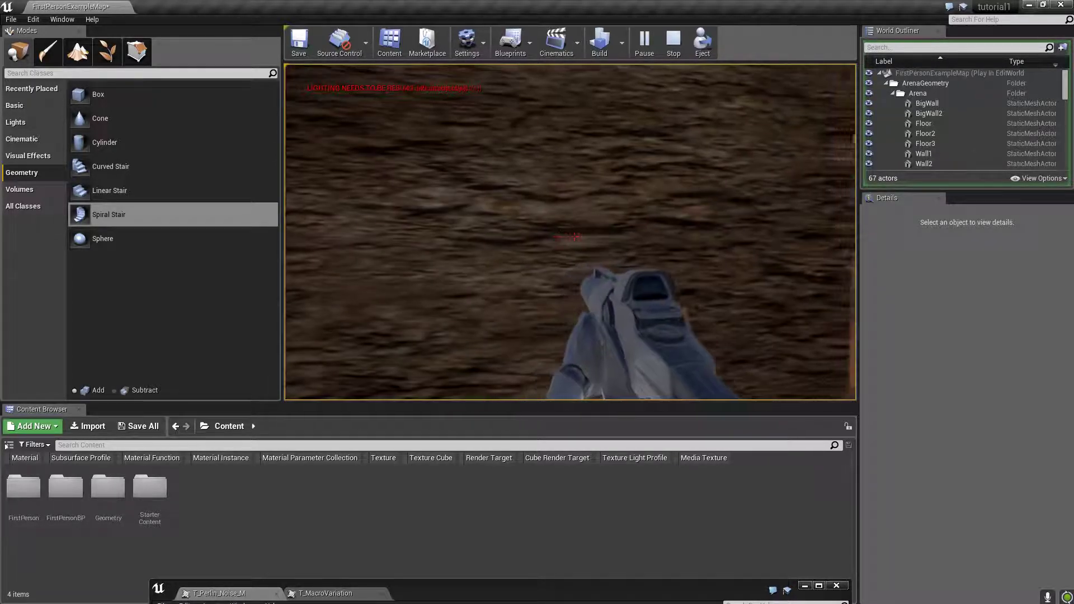
{"action": "key", "text": "s"}
{"action": "key", "text": "w"}
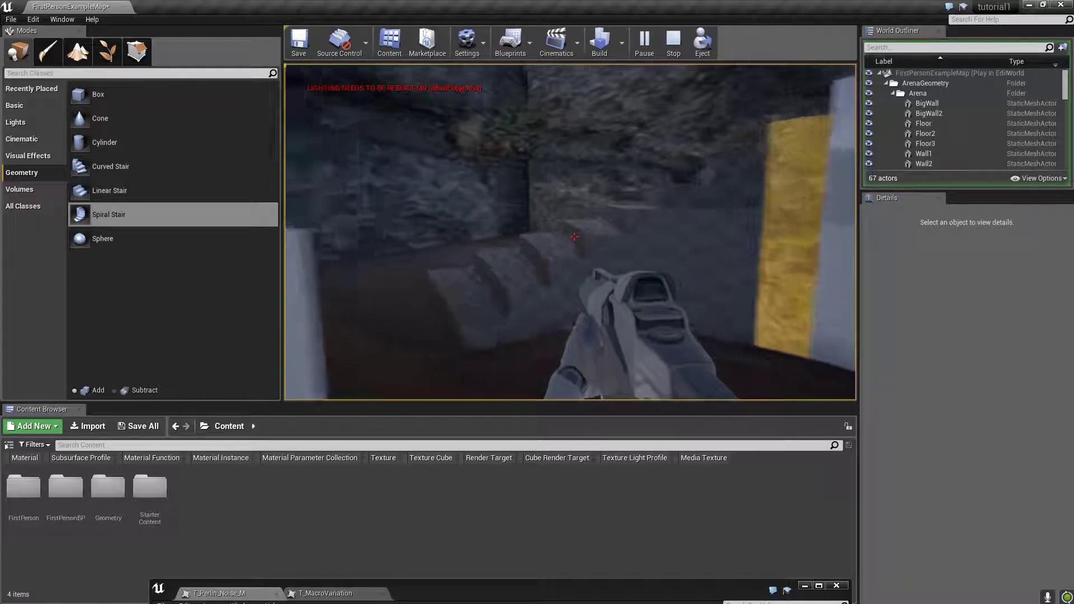
{"action": "key", "text": "s"}
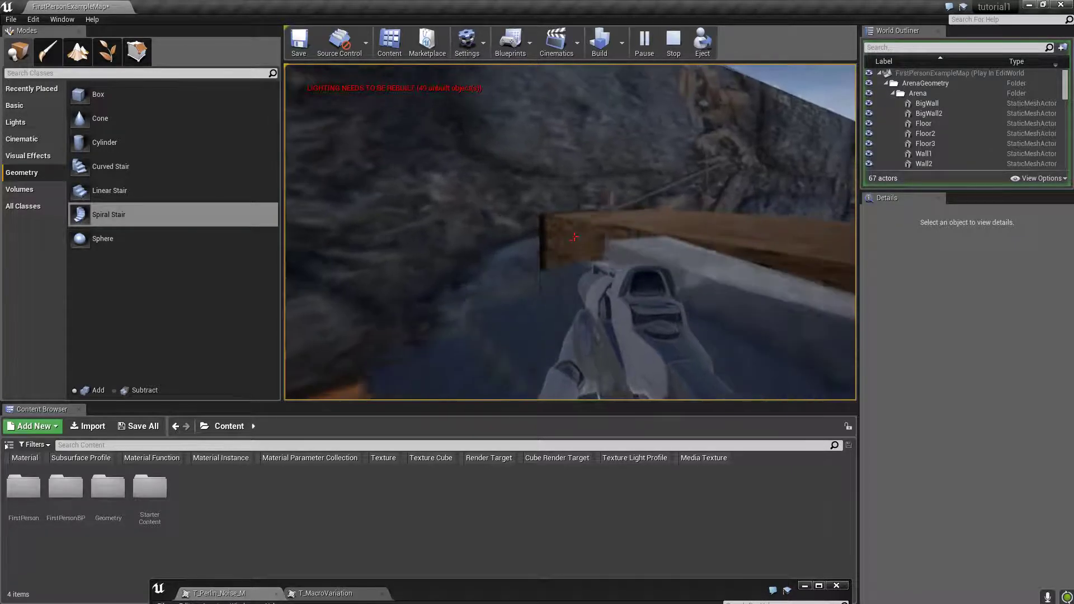
{"action": "key", "text": "w"}
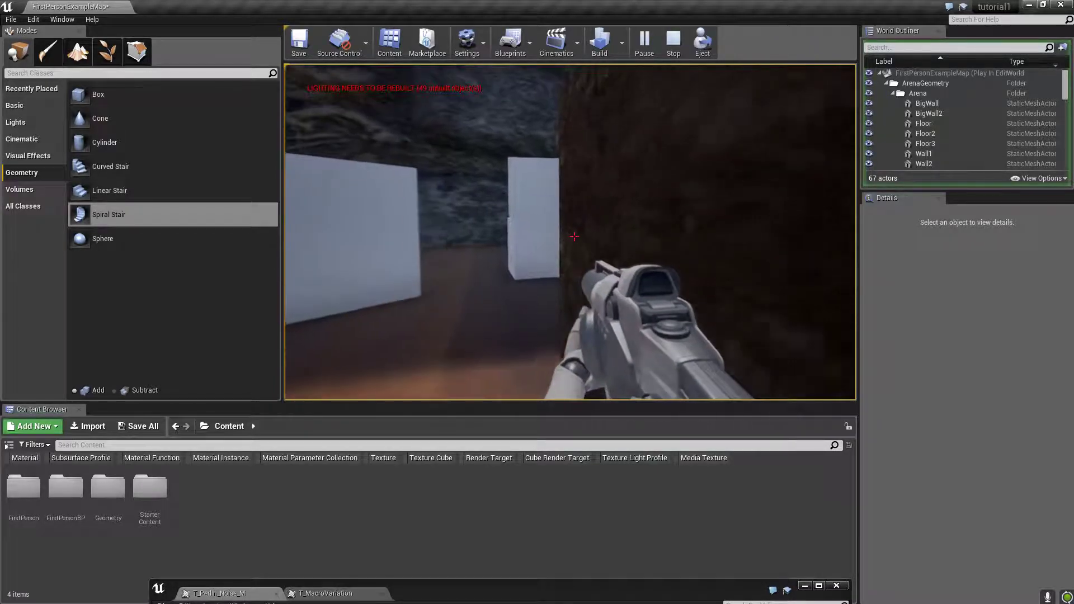
{"action": "key", "text": "w"}
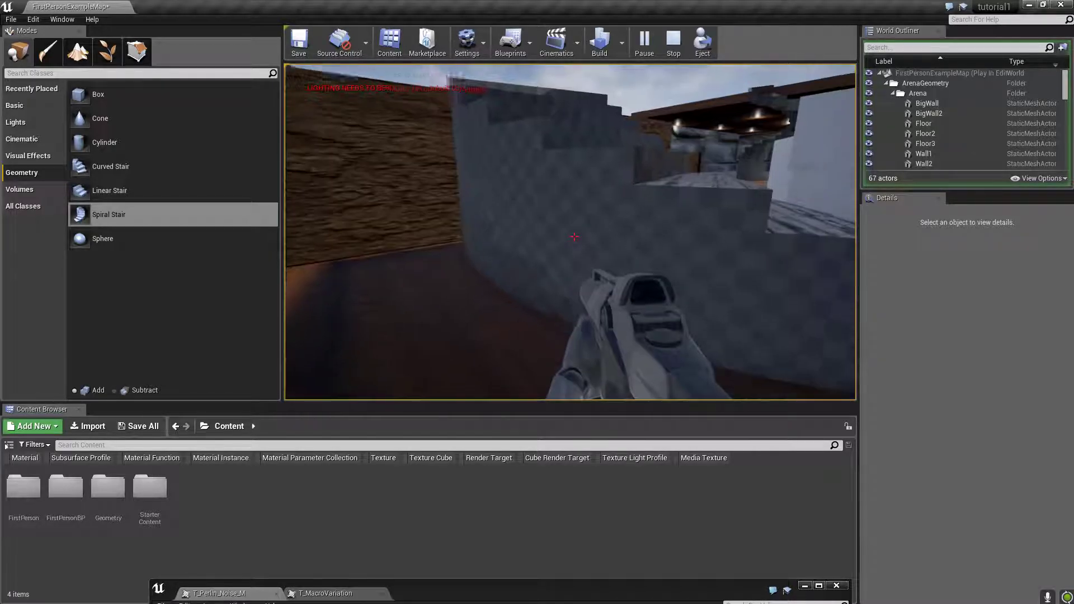
{"action": "key", "text": "Escape"}
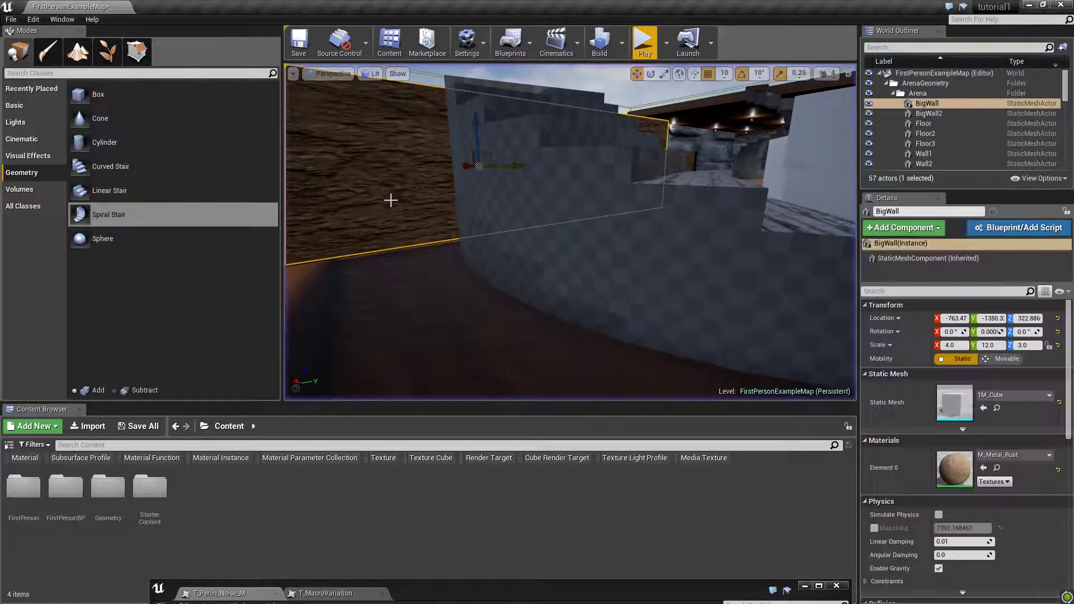
Assign the M_Rock_Marble_Polished material to the outer side face of the lower step on Curved Stair Brush2.
{"action": "left_click", "coordinate": [713, 241]}
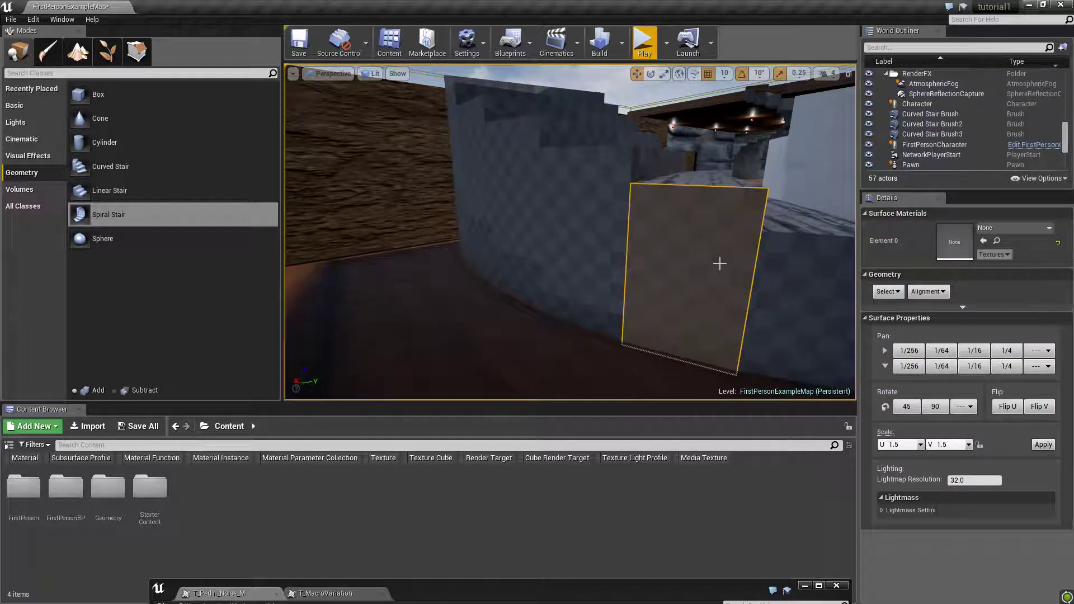
{"action": "left_click", "coordinate": [707, 250]}
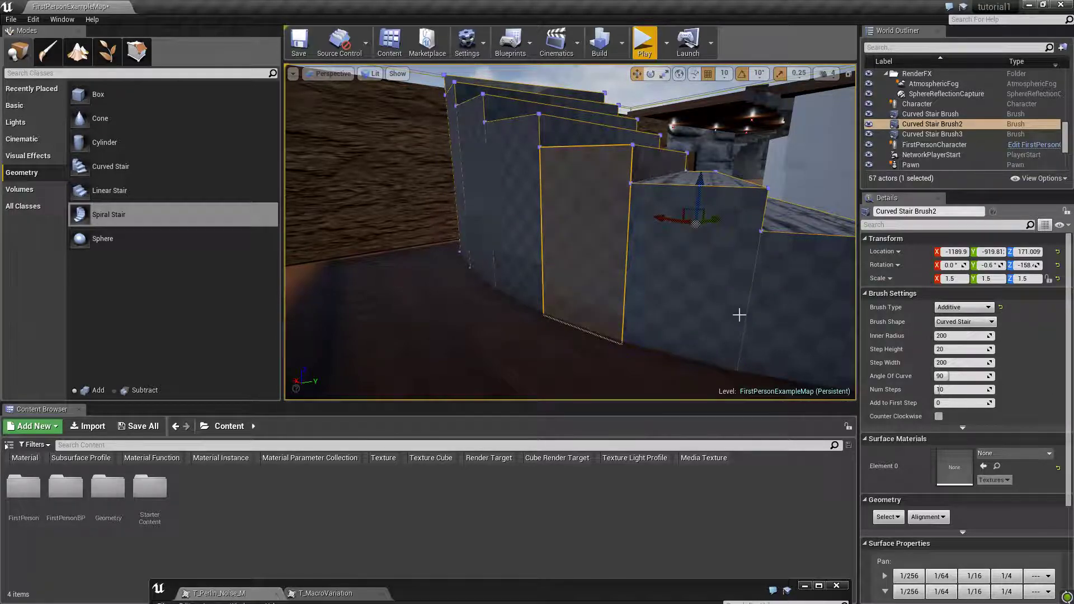
{"action": "left_click", "coordinate": [1008, 455]}
{"action": "scroll", "coordinate": [1021, 416], "scroll_direction": "down", "scroll_amount": 8}
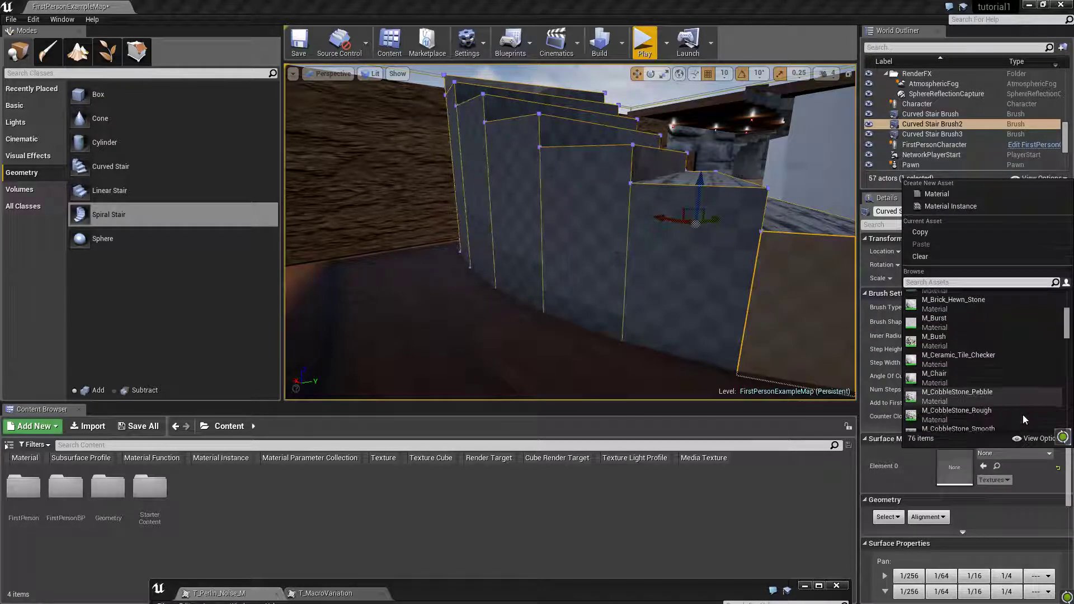
{"action": "scroll", "coordinate": [1022, 414], "scroll_direction": "down", "scroll_amount": 6}
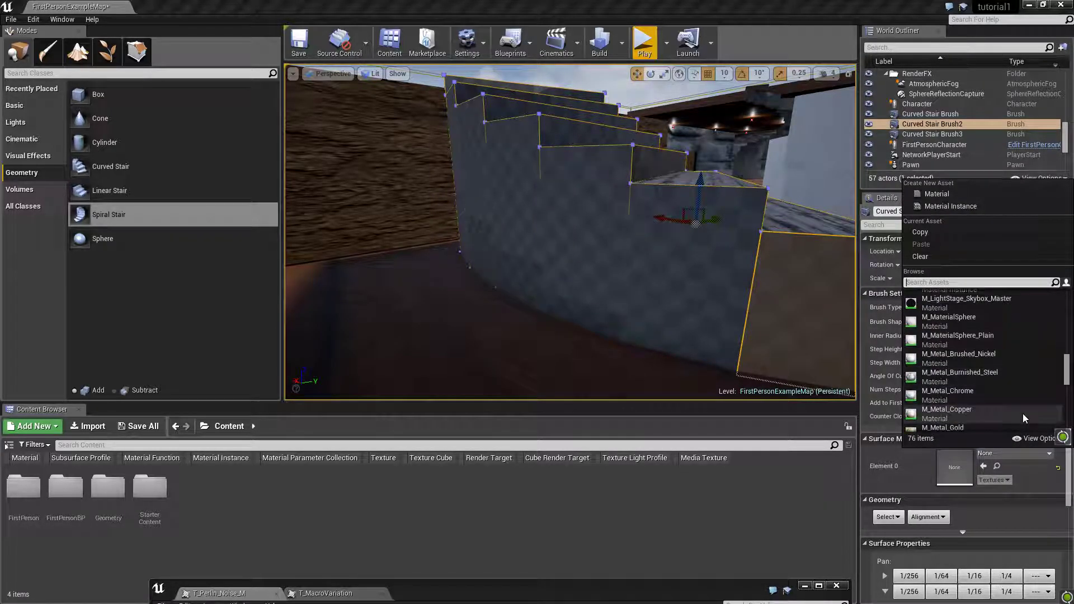
{"action": "scroll", "coordinate": [1022, 414], "scroll_direction": "down", "scroll_amount": 10}
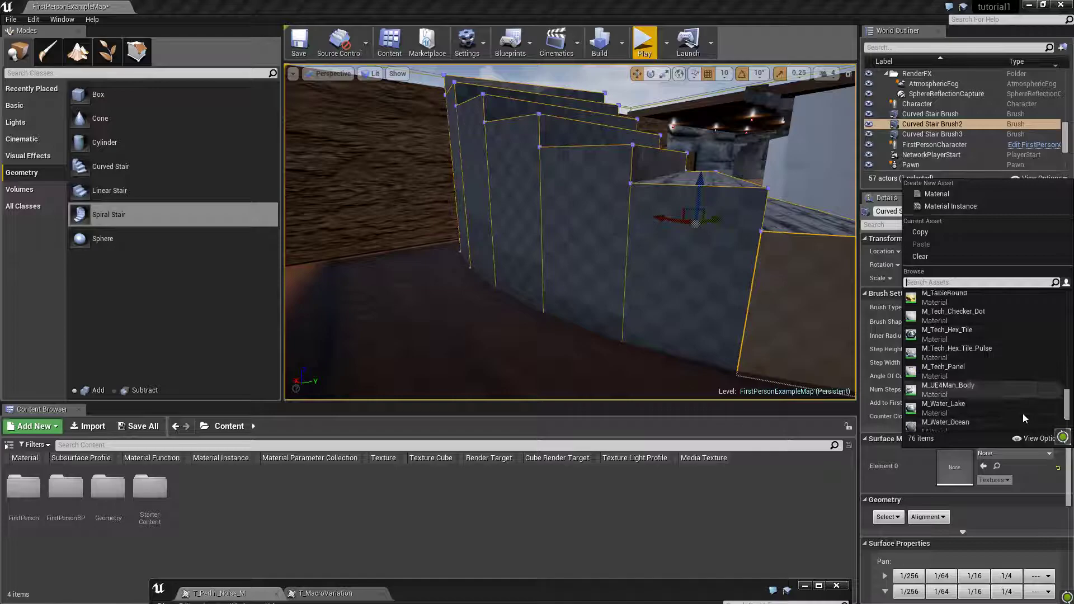
{"action": "scroll", "coordinate": [1022, 414], "scroll_direction": "up", "scroll_amount": 3}
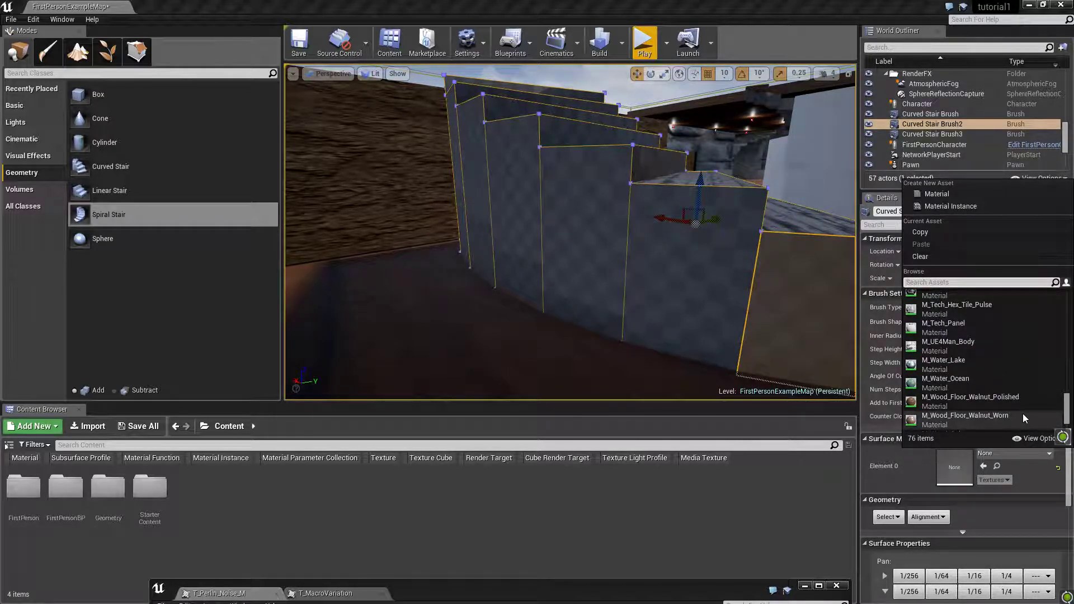
{"action": "scroll", "coordinate": [1022, 418], "scroll_direction": "up", "scroll_amount": 2}
{"action": "scroll", "coordinate": [1022, 416], "scroll_direction": "up", "scroll_amount": 2}
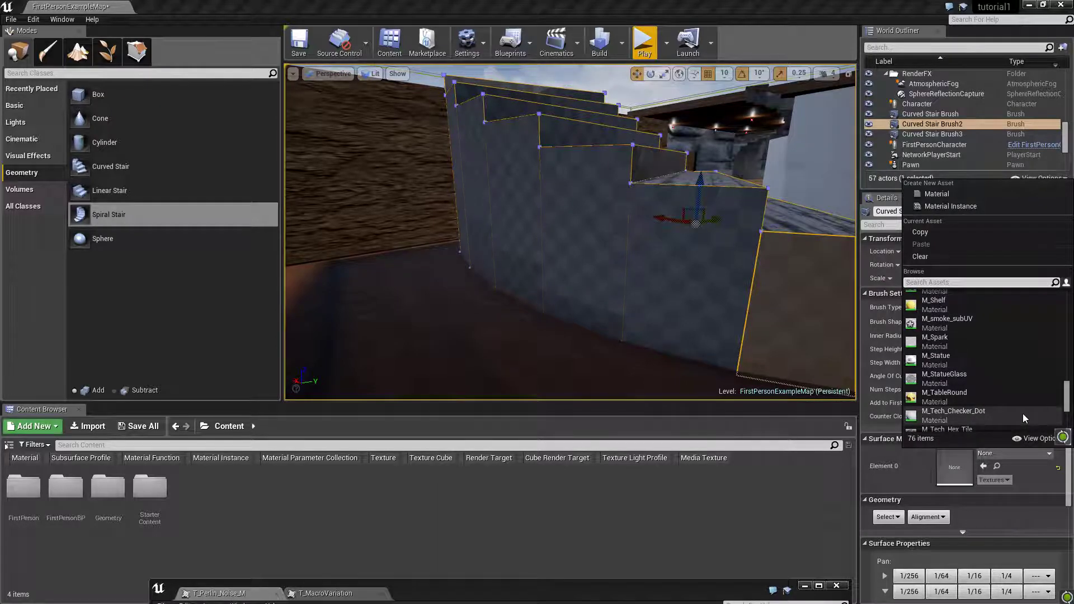
{"action": "scroll", "coordinate": [1023, 416], "scroll_direction": "up", "scroll_amount": 2}
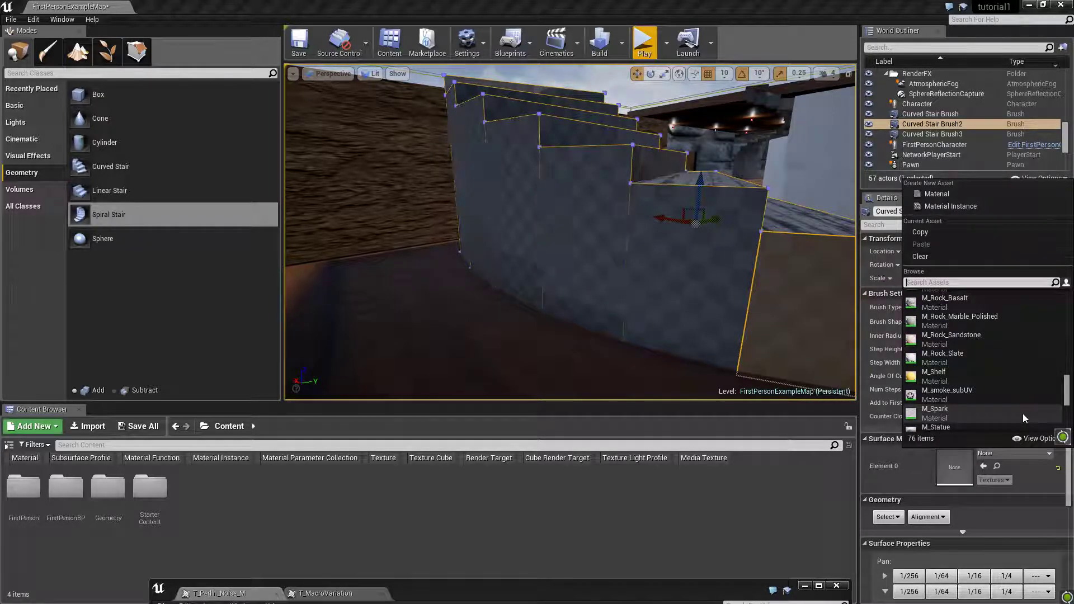
{"action": "left_click", "coordinate": [1007, 316]}
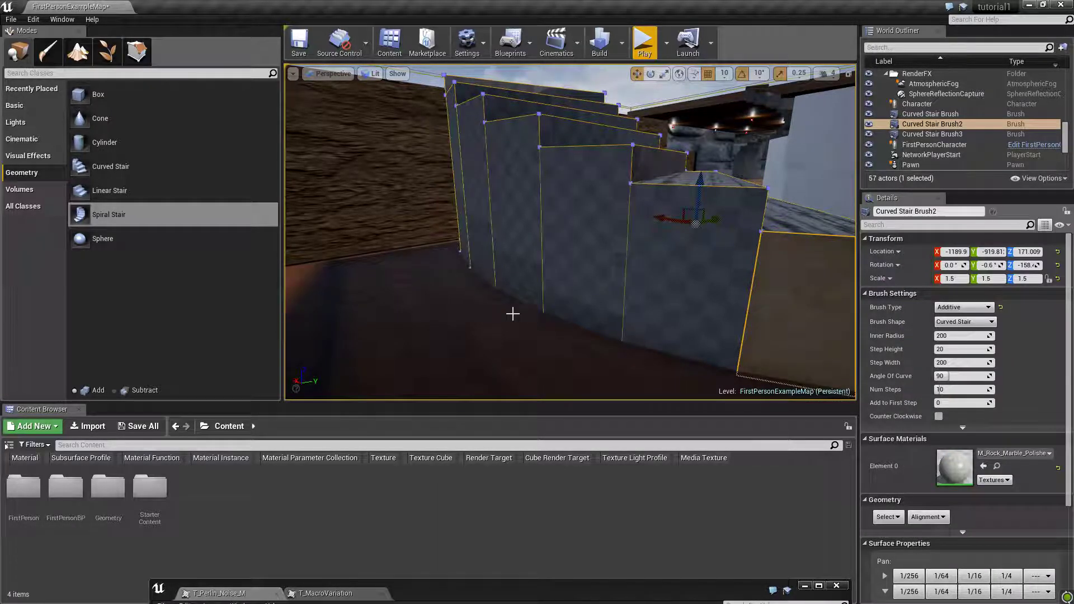
Assign the M_Rock_Marble_Polished material to the outer side face of the next higher step on Curved Stair Brush2, and clear the selection.
{"action": "left_click", "coordinate": [694, 299]}
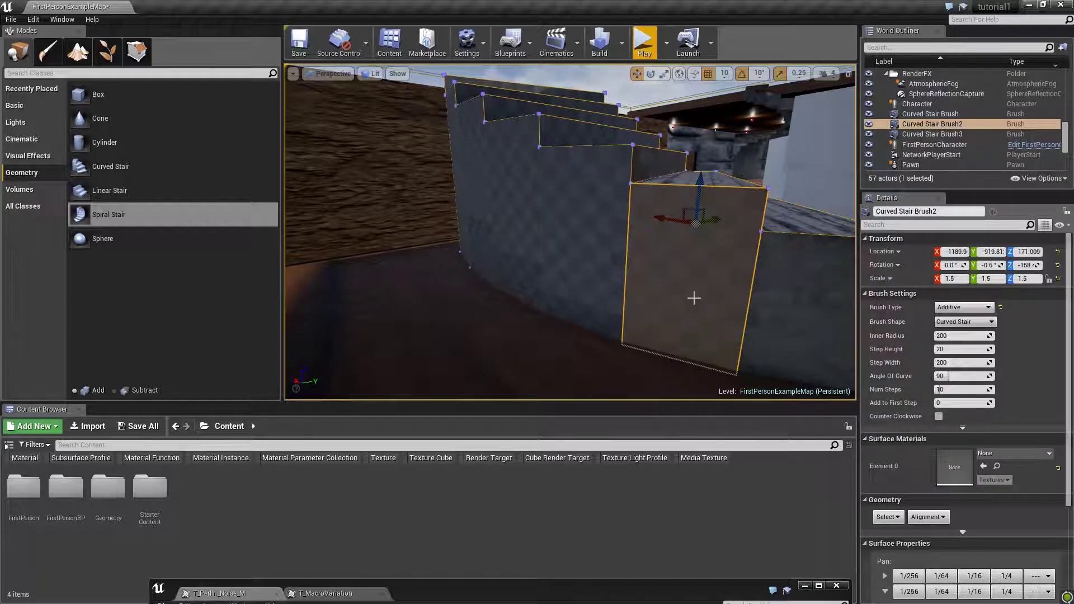
{"action": "left_click", "coordinate": [1026, 454]}
{"action": "scroll", "coordinate": [1038, 390], "scroll_direction": "down", "scroll_amount": 5}
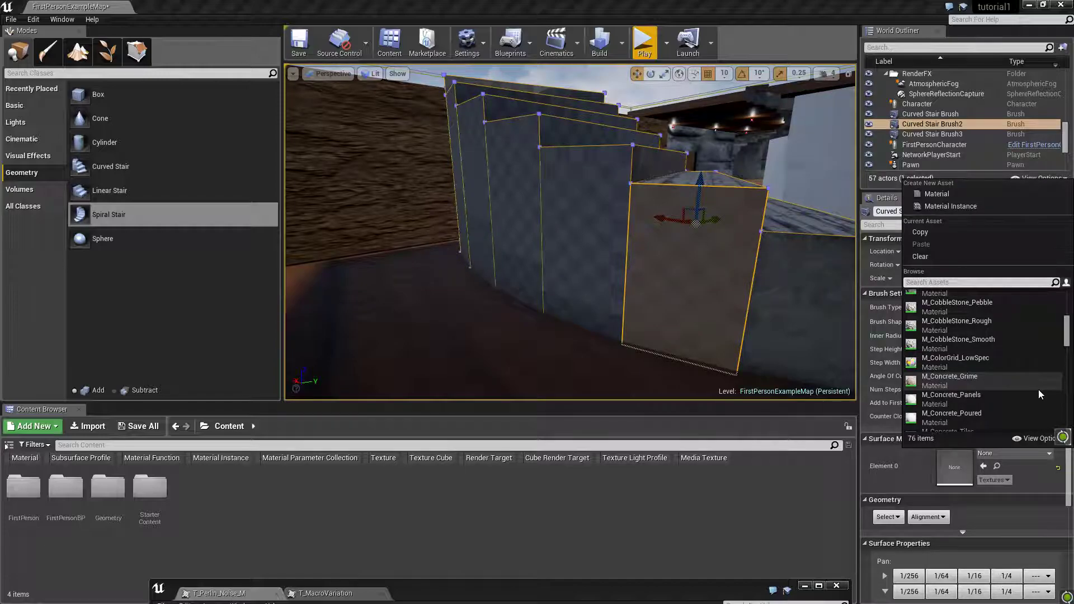
{"action": "scroll", "coordinate": [1038, 390], "scroll_direction": "down", "scroll_amount": 5}
{"action": "scroll", "coordinate": [1038, 389], "scroll_direction": "down", "scroll_amount": 4}
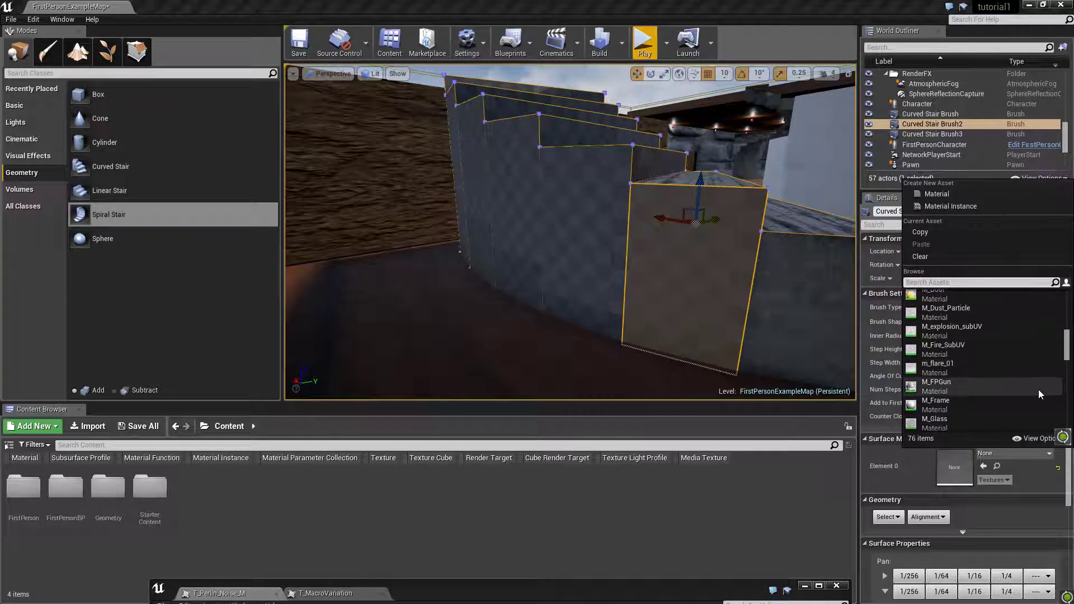
{"action": "scroll", "coordinate": [1038, 390], "scroll_direction": "down", "scroll_amount": 4}
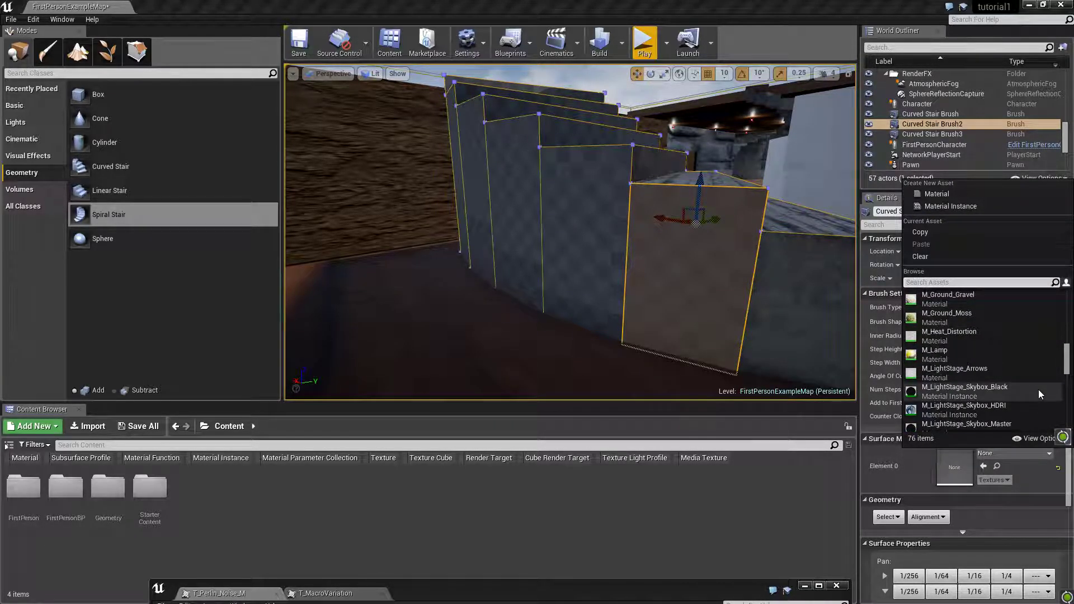
{"action": "scroll", "coordinate": [1027, 391], "scroll_direction": "down", "scroll_amount": 4}
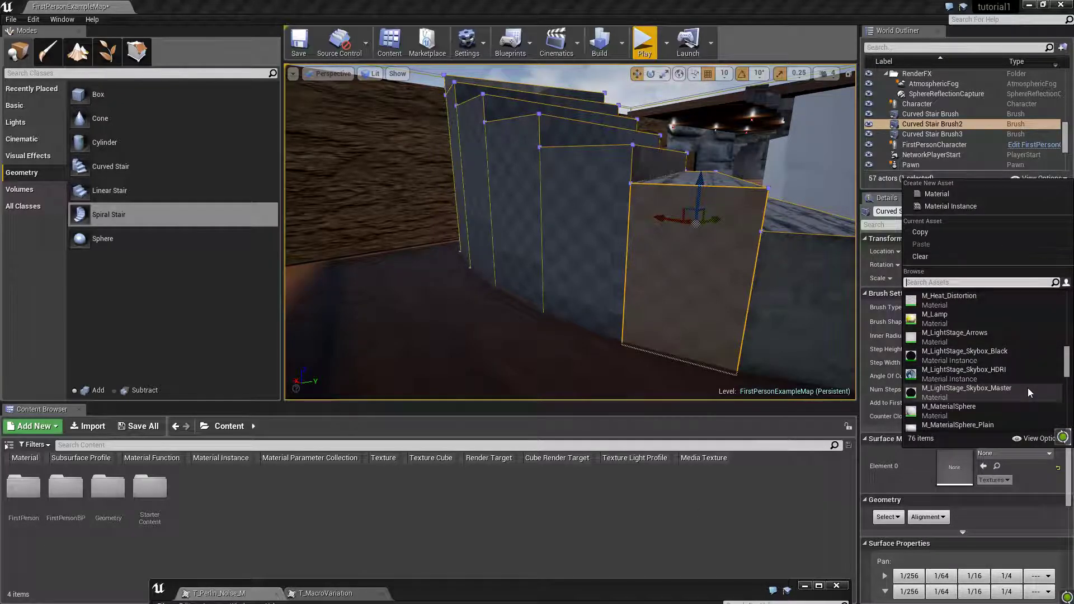
{"action": "scroll", "coordinate": [1027, 385], "scroll_direction": "down", "scroll_amount": 4}
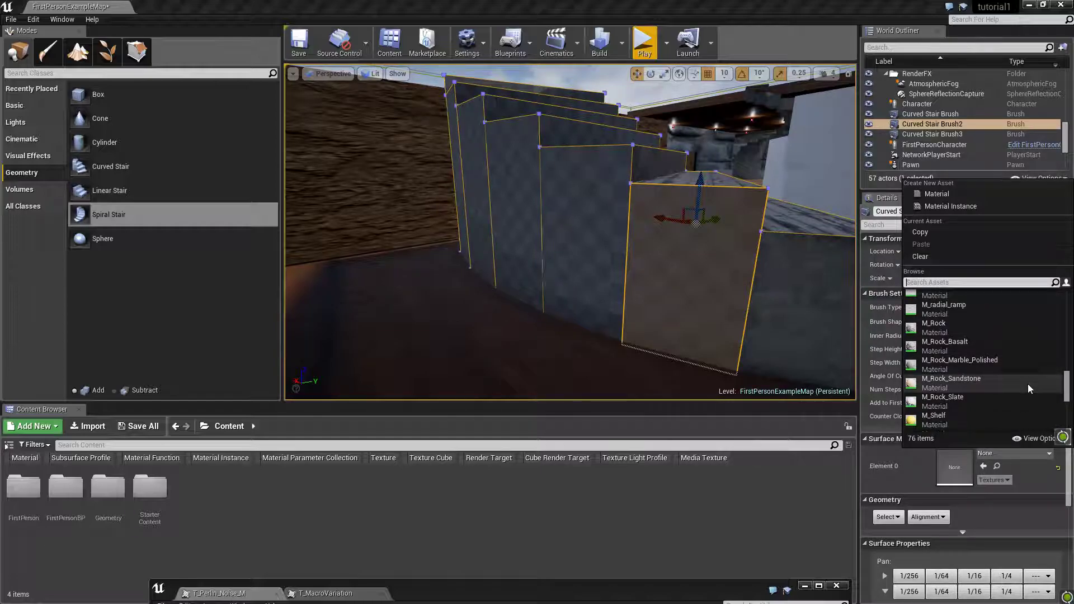
{"action": "scroll", "coordinate": [1028, 382], "scroll_direction": "up", "scroll_amount": 2}
{"action": "scroll", "coordinate": [1027, 386], "scroll_direction": "down", "scroll_amount": 6}
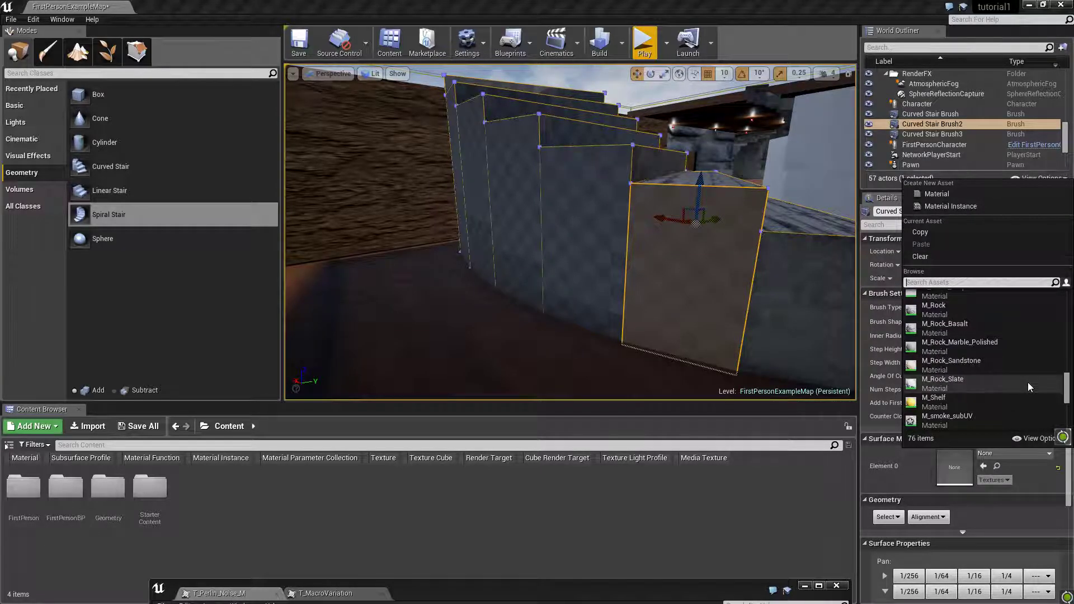
{"action": "scroll", "coordinate": [1028, 381], "scroll_direction": "down", "scroll_amount": 3}
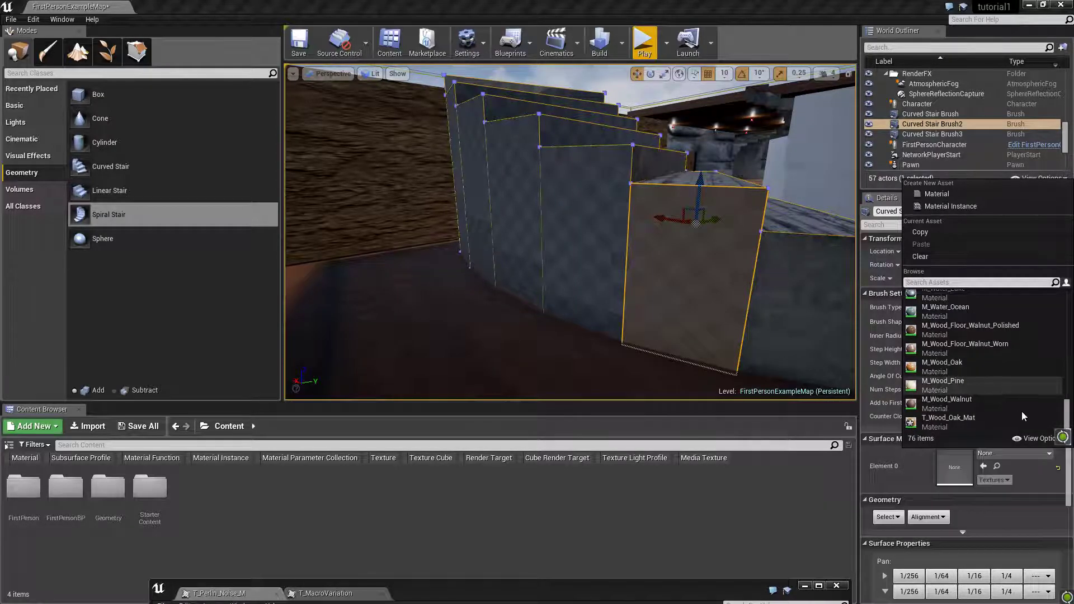
{"action": "scroll", "coordinate": [974, 378], "scroll_direction": "up", "scroll_amount": 3}
{"action": "scroll", "coordinate": [974, 378], "scroll_direction": "up", "scroll_amount": 3}
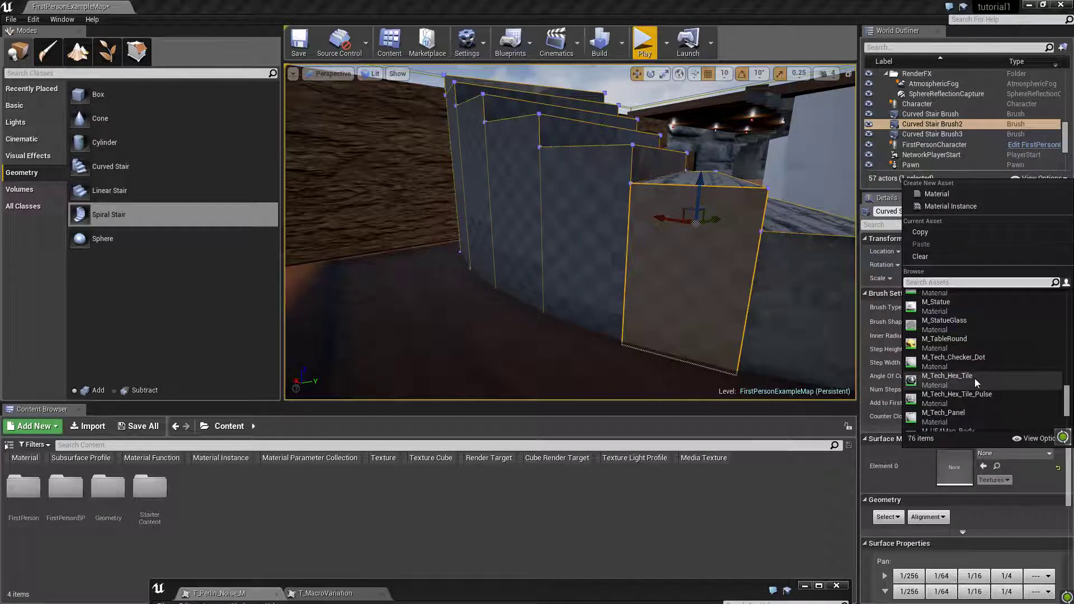
{"action": "scroll", "coordinate": [1004, 382], "scroll_direction": "up", "scroll_amount": 5}
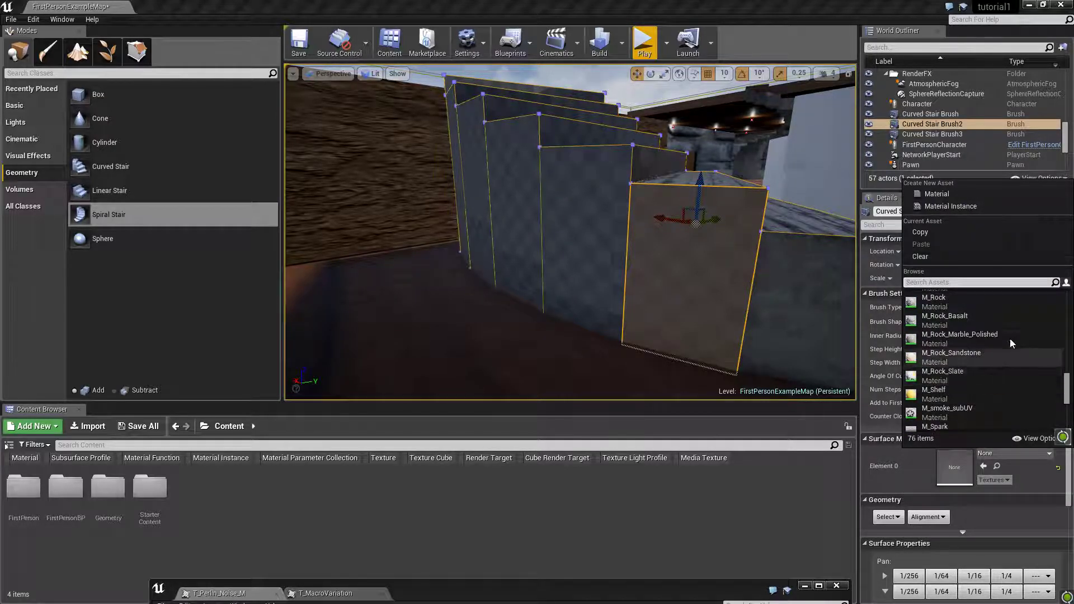
{"action": "left_click", "coordinate": [1008, 337]}
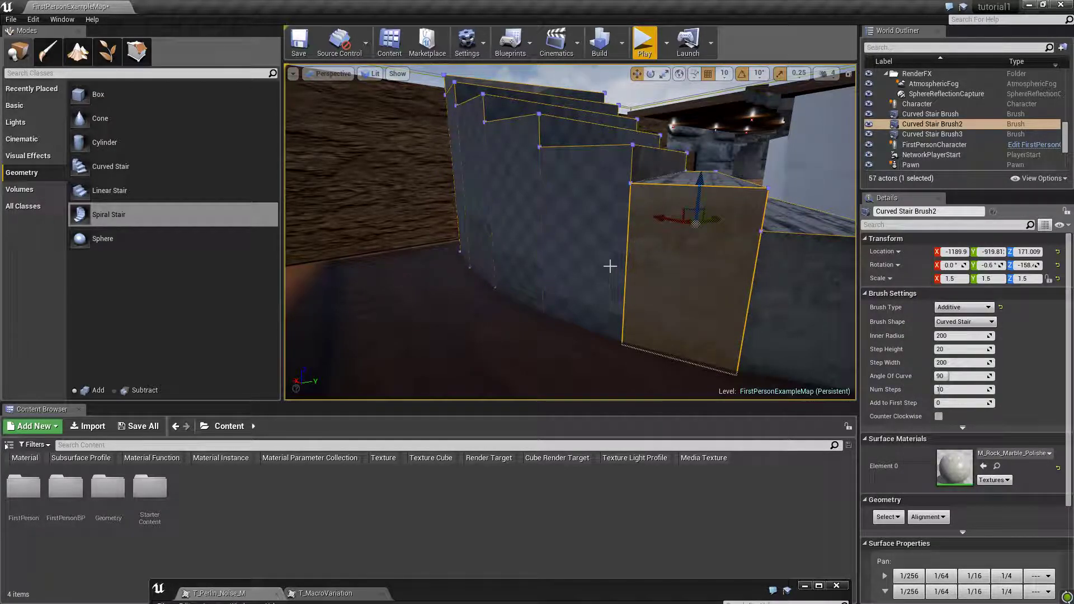
{"action": "key", "text": "Escape"}
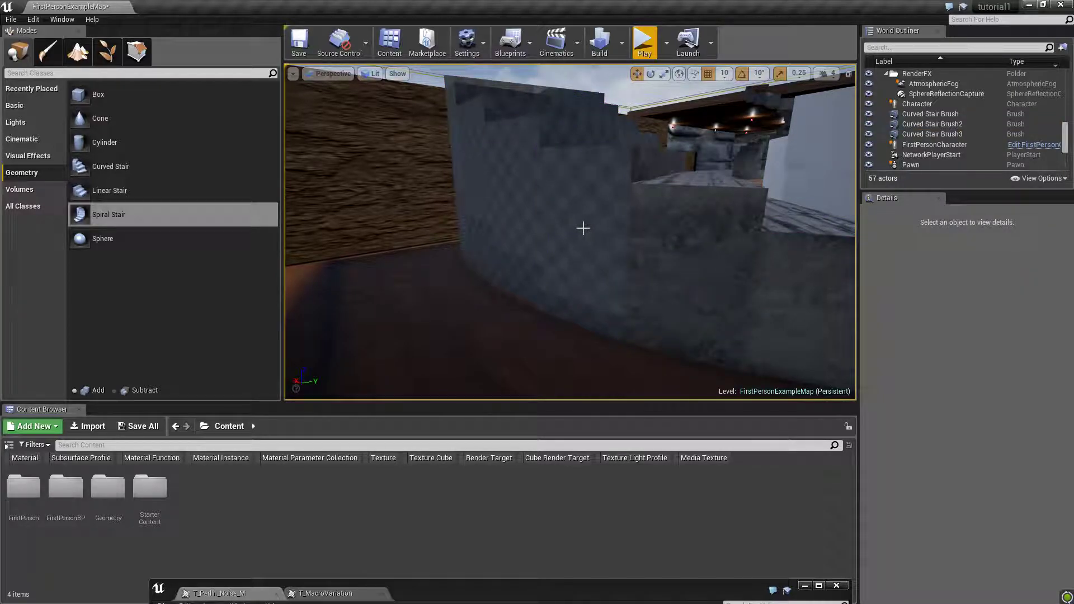
Play-test the level, walking to the curved stair to examine its marble side faces and climbing it, and end the session.
{"action": "left_click", "coordinate": [644, 42]}
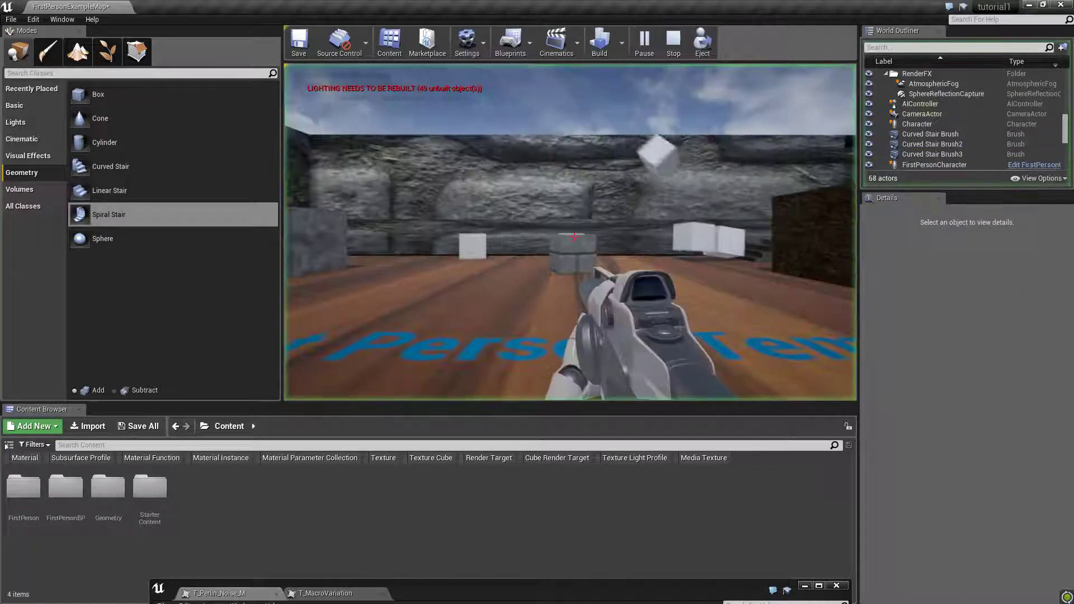
{"action": "key", "text": "w"}
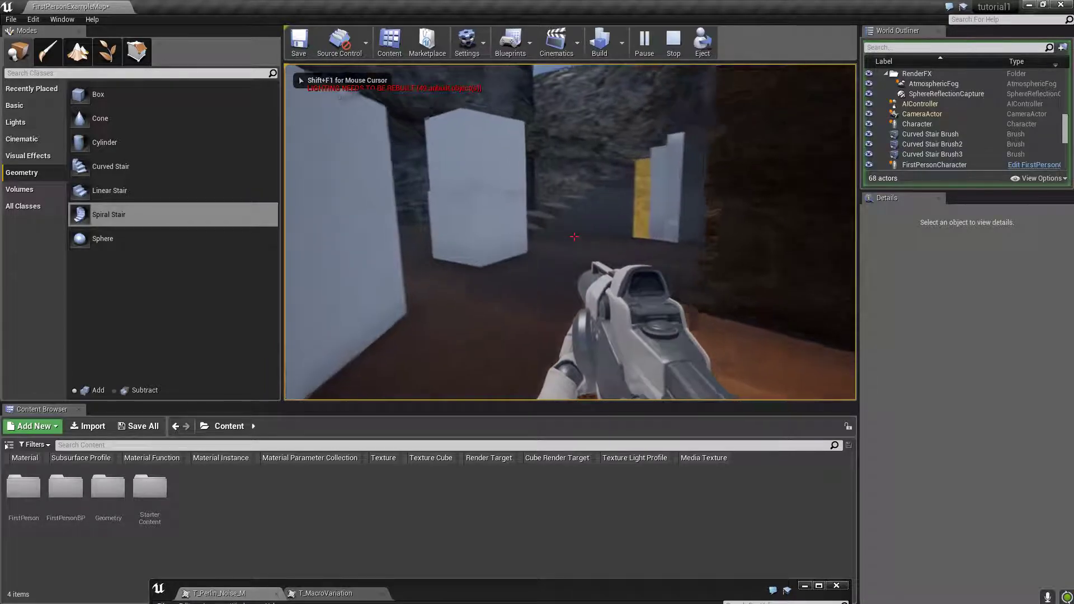
{"action": "key", "text": "w"}
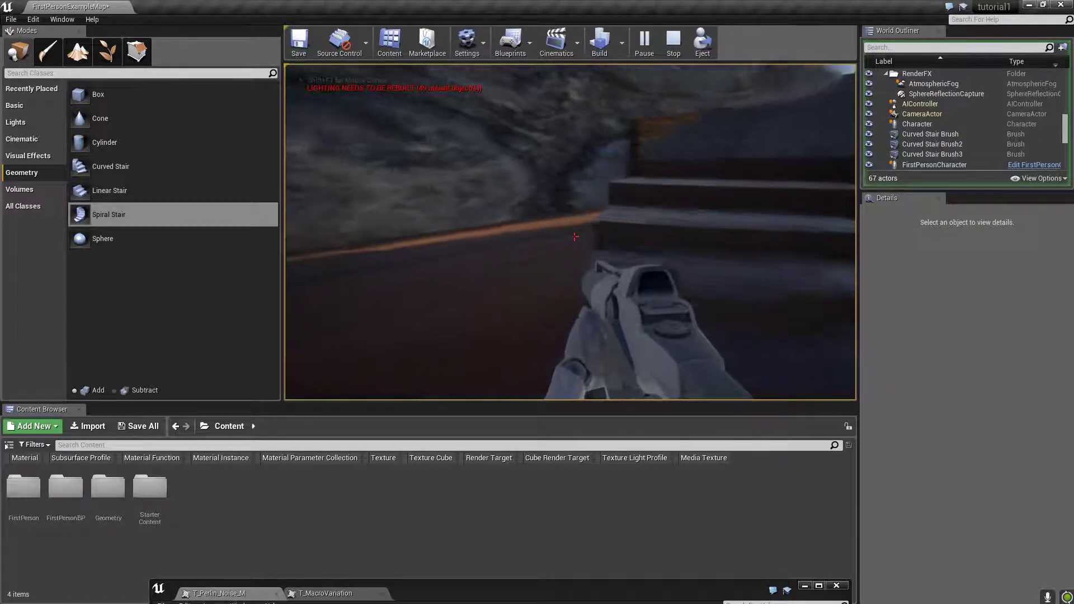
{"action": "key", "text": "w"}
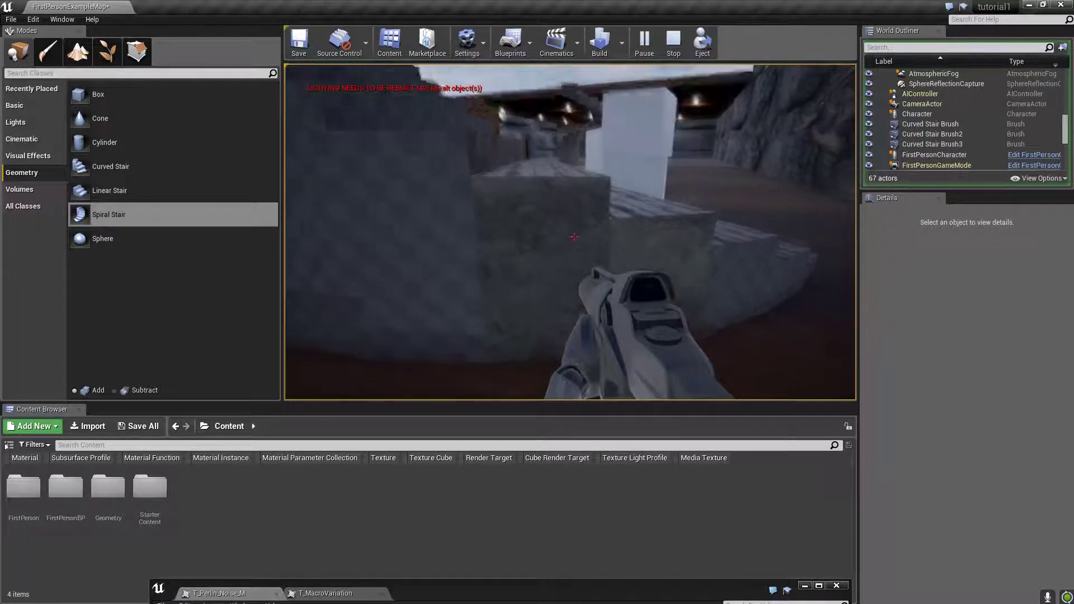
{"action": "key", "text": "w"}
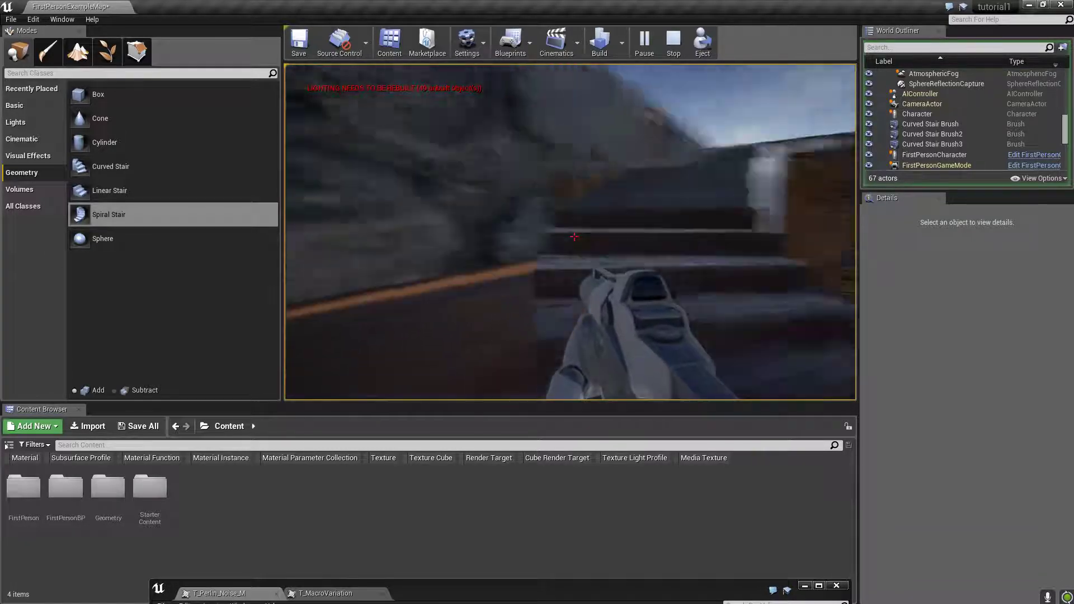
{"action": "key", "text": "w"}
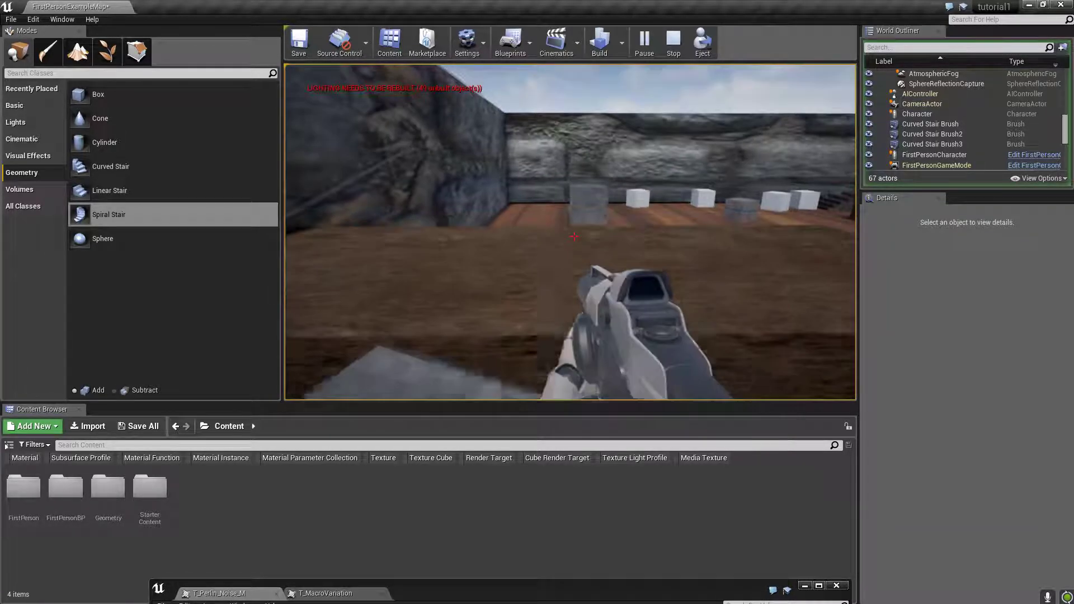
{"action": "key", "text": "w"}
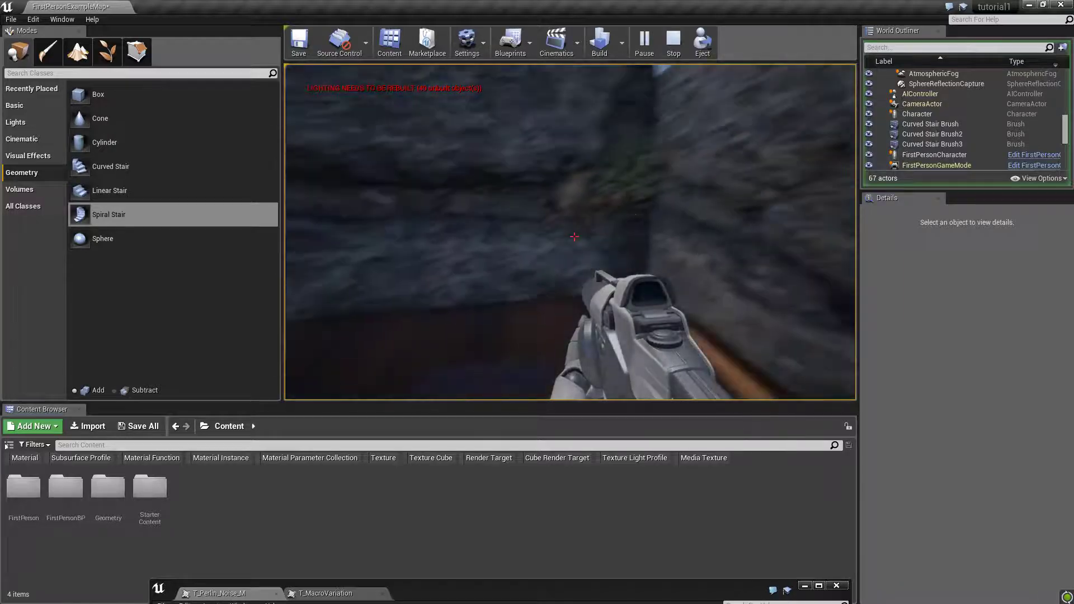
{"action": "key", "text": "Escape"}
Place a Directional Light in the sky above the stone wall, near the sun.
{"action": "scroll", "coordinate": [623, 350], "scroll_direction": "down", "scroll_amount": 6}
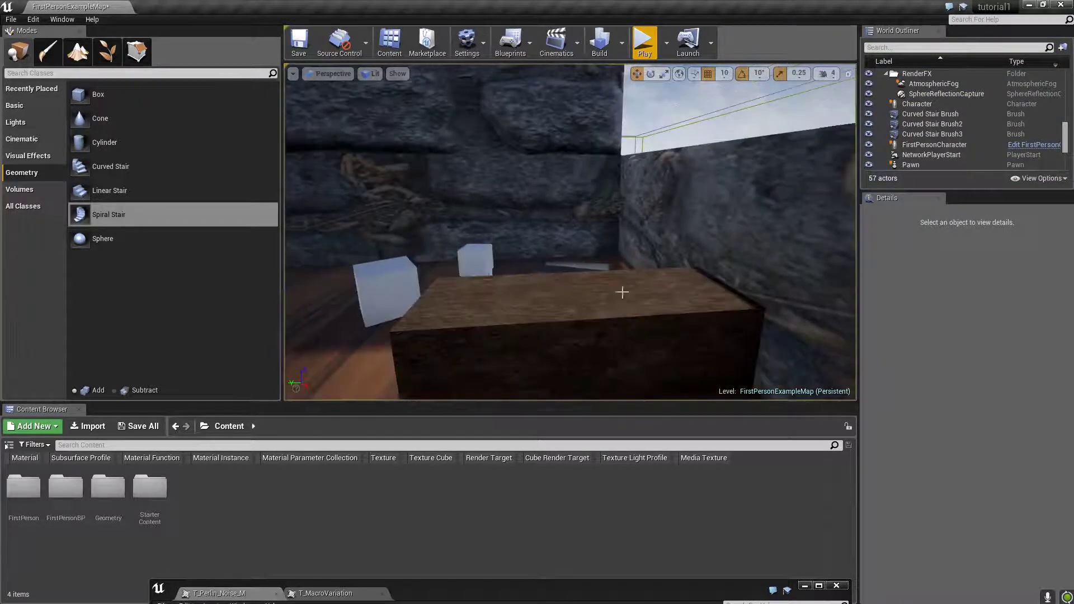
{"action": "right_click_drag", "start_coordinate": [622, 292], "coordinate": [472, 136]}
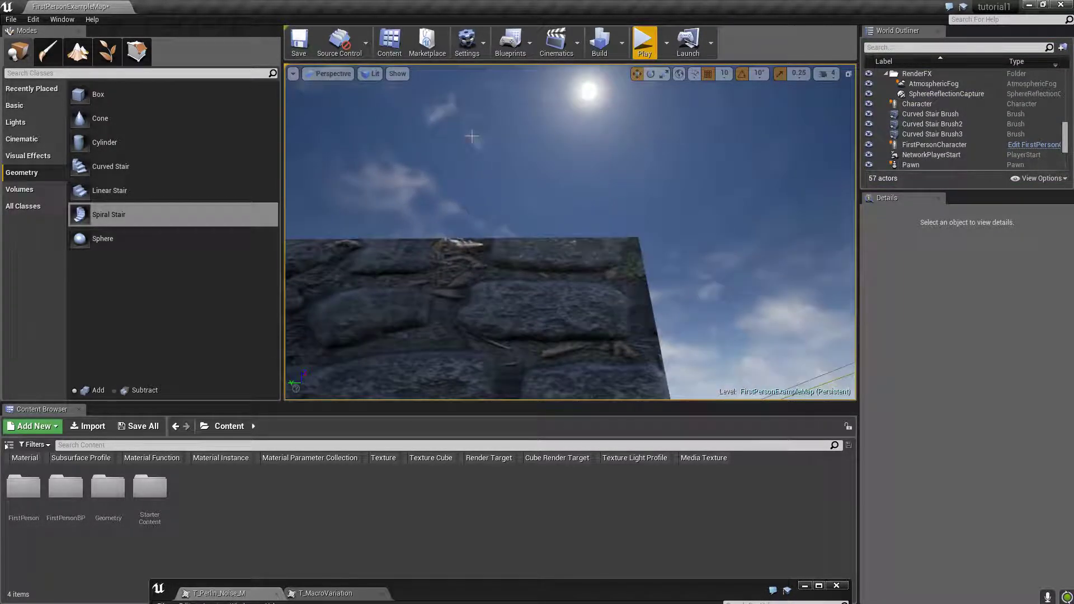
{"action": "left_click", "coordinate": [35, 125]}
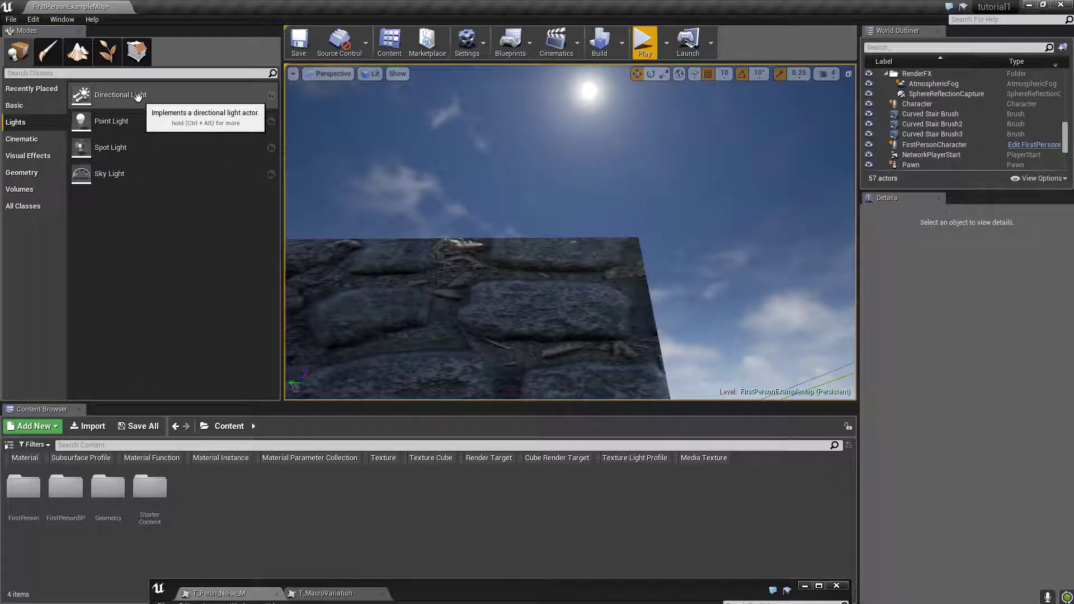
{"action": "left_click_drag", "start_coordinate": [137, 97], "coordinate": [641, 201]}
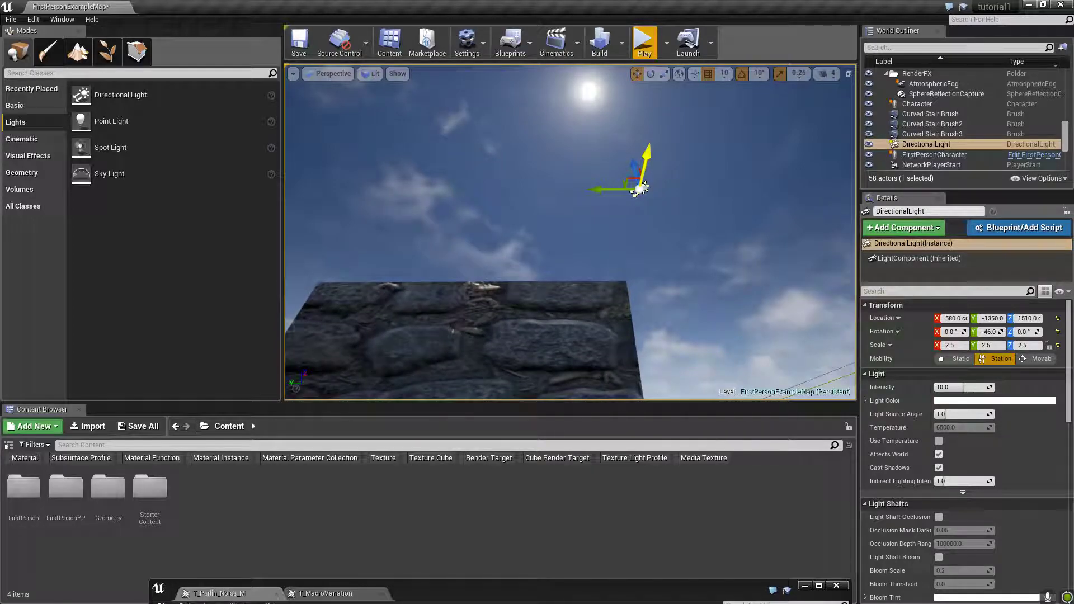
Play-test the level to examine the directional light's effect on the walls, stairs and shadows, and end the session.
{"action": "left_click", "coordinate": [645, 41]}
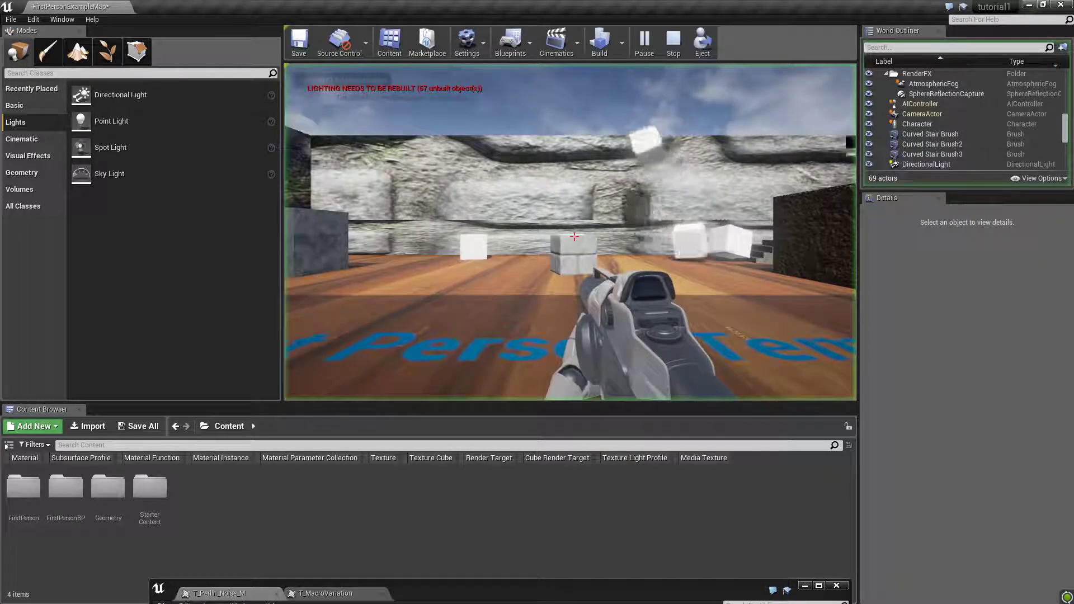
{"action": "key", "text": "w"}
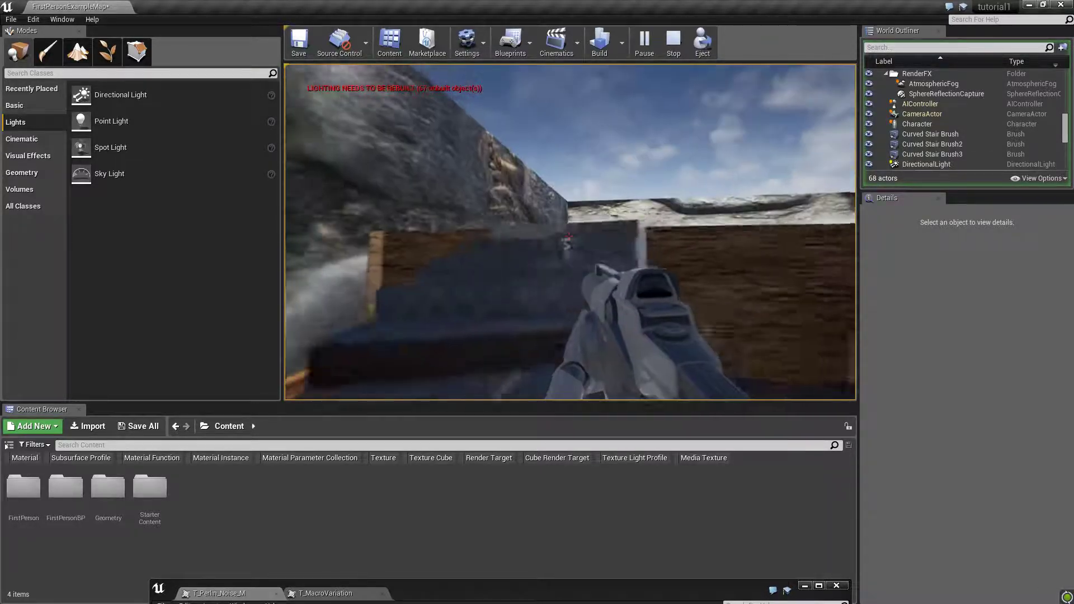
{"action": "key", "text": "w"}
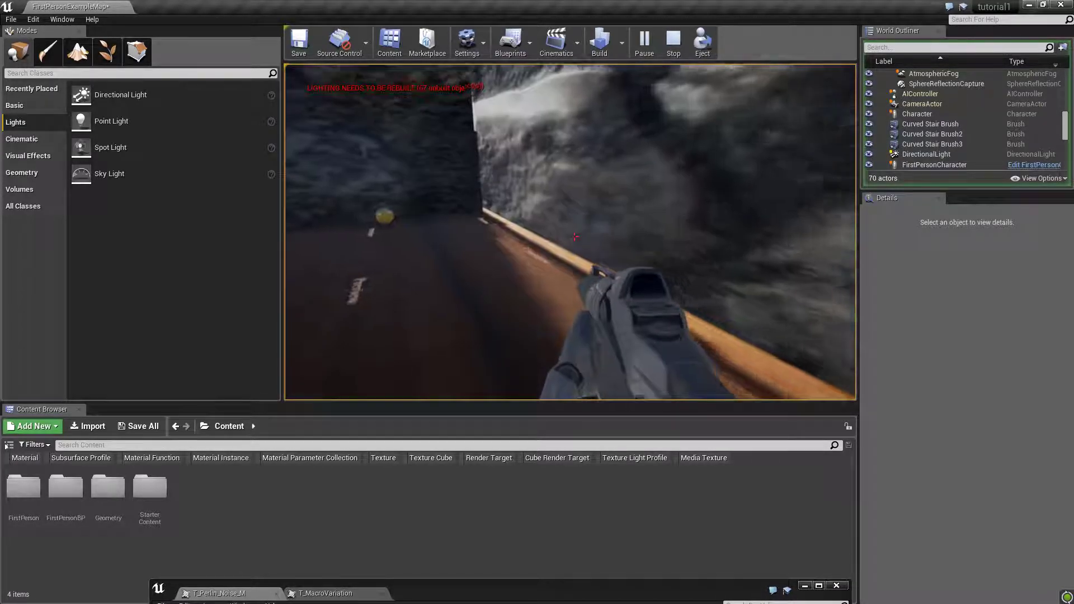
{"action": "key", "text": "w"}
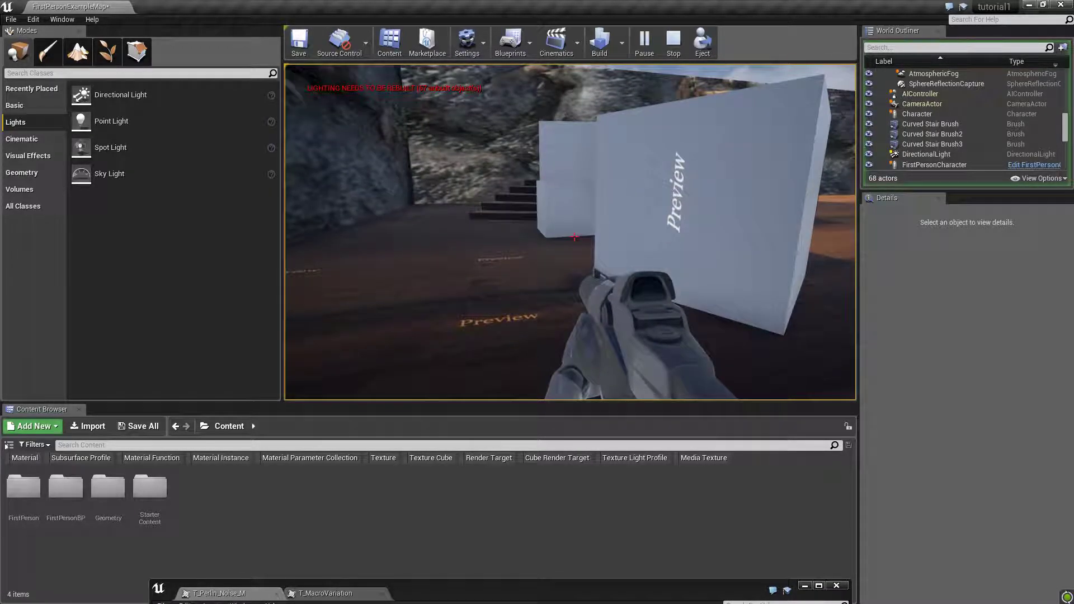
{"action": "key", "text": "Escape"}
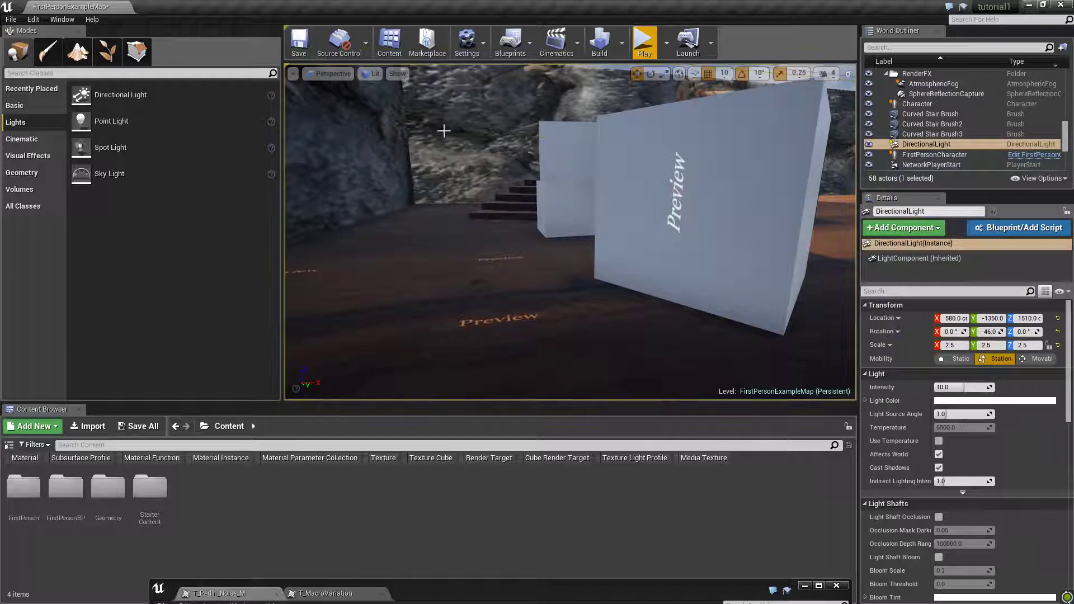
Delete the Directional Light placed in the sky above the arena.
{"action": "right_click_drag", "start_coordinate": [571, 232], "coordinate": [541, 149]}
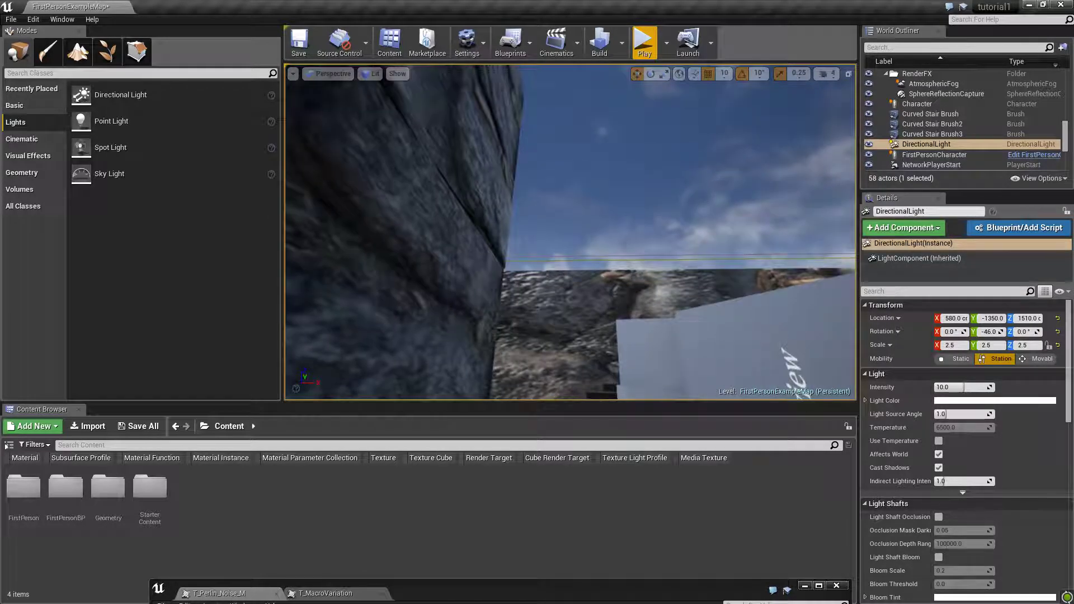
{"action": "scroll", "coordinate": [452, 152], "scroll_direction": "up", "scroll_amount": 3}
{"action": "right_click_drag", "start_coordinate": [657, 335], "coordinate": [428, 167]}
{"action": "scroll", "coordinate": [635, 139], "scroll_direction": "down", "scroll_amount": 5}
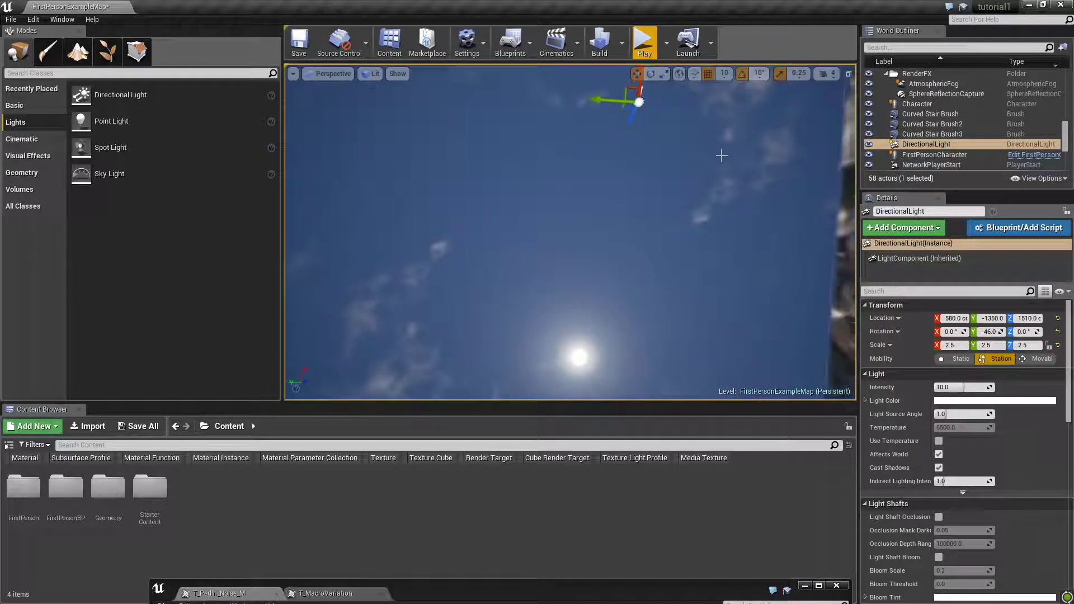
{"action": "scroll", "coordinate": [628, 118], "scroll_direction": "up", "scroll_amount": 2}
{"action": "scroll", "coordinate": [629, 118], "scroll_direction": "up", "scroll_amount": 3}
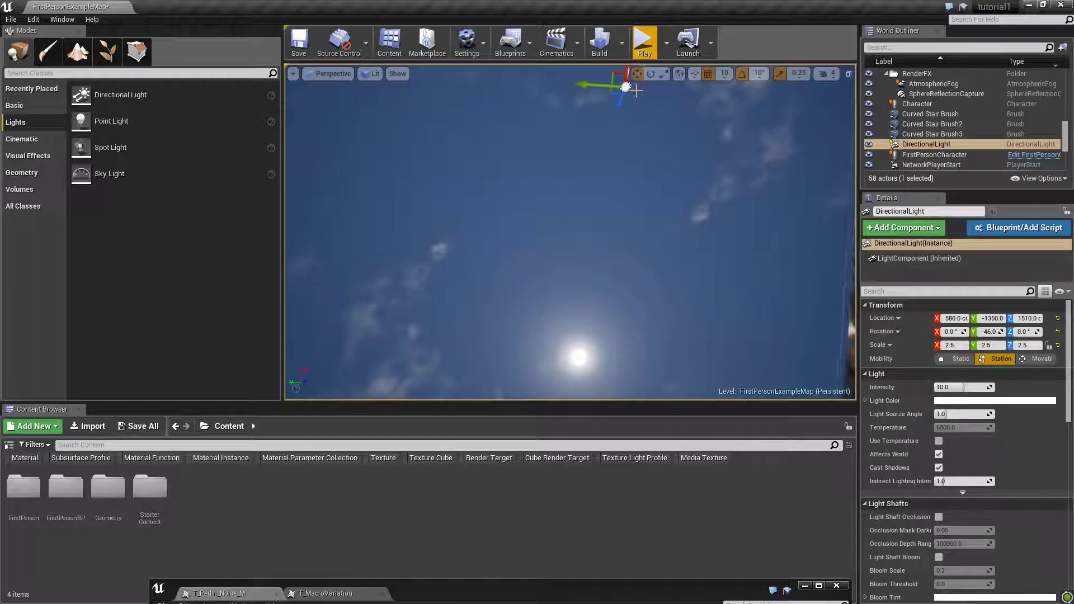
{"action": "right_click", "coordinate": [624, 89]}
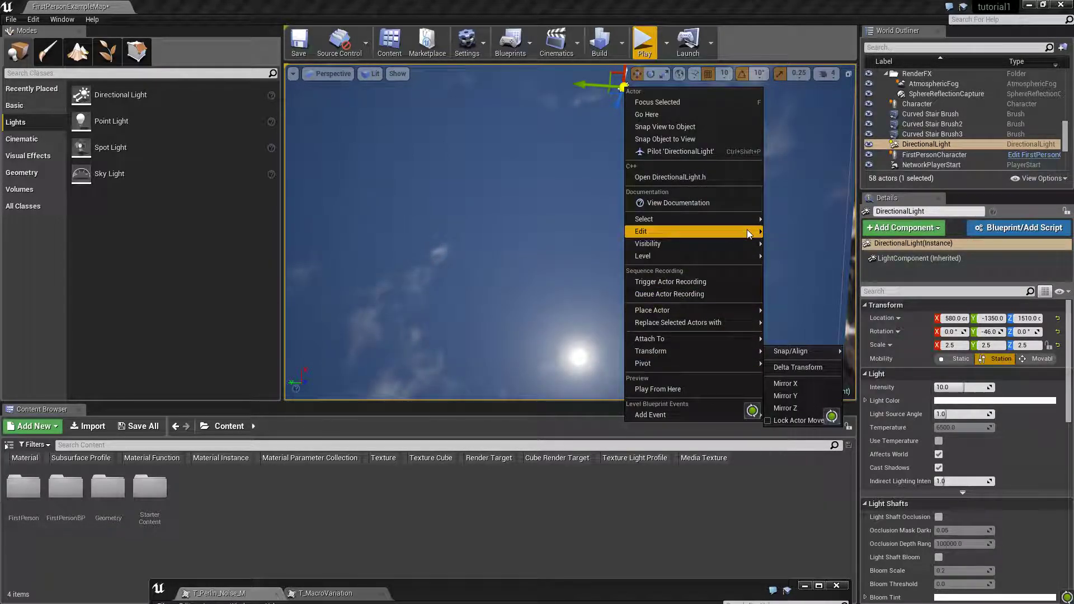
{"action": "mouse_move", "coordinate": [746, 230]}
{"action": "left_click", "coordinate": [814, 293]}
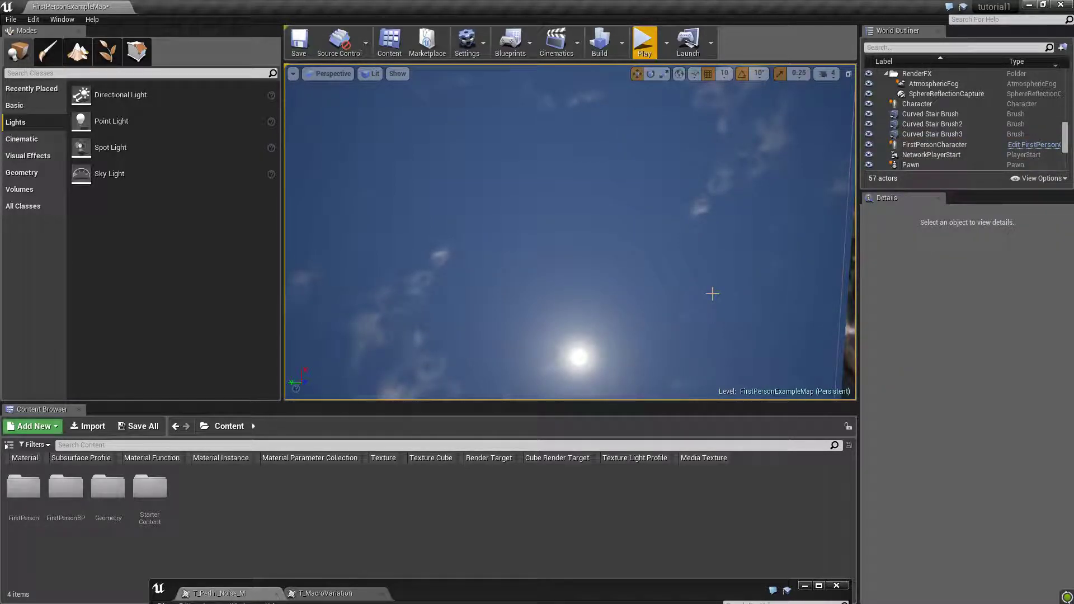
Play-test the level, walking past the white cubes and along the stone wall to examine the flame lights under the raised platform.
{"action": "left_click", "coordinate": [643, 49]}
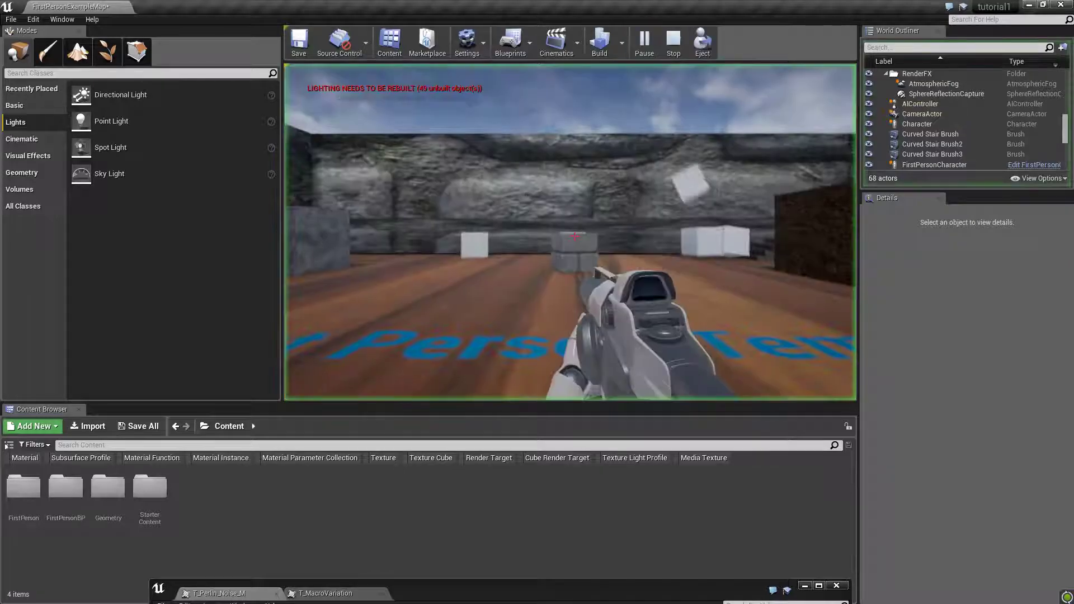
{"action": "key", "text": "w"}
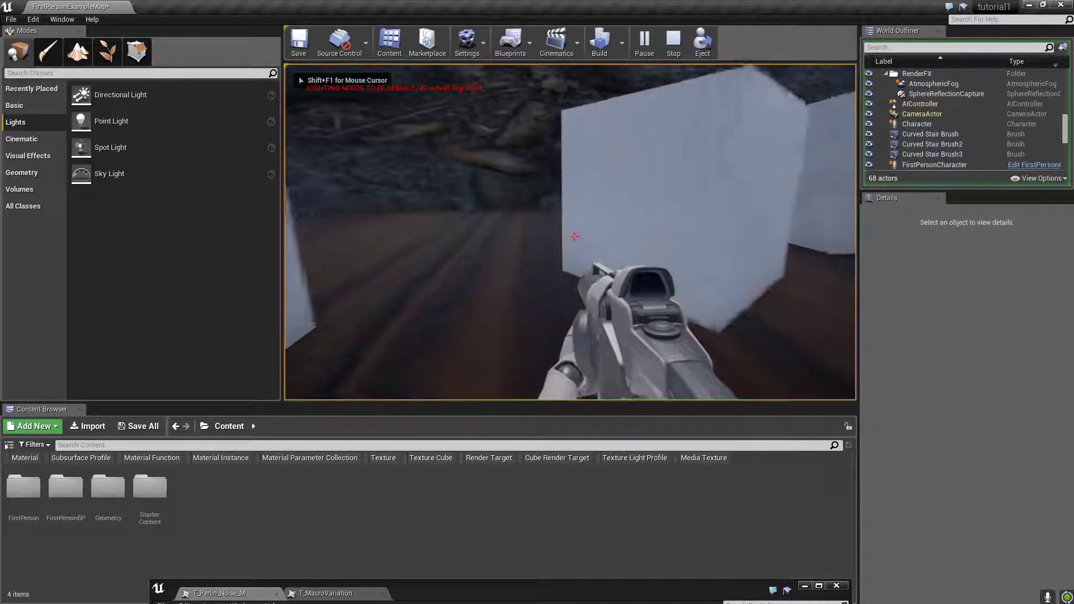
{"action": "key", "text": "w"}
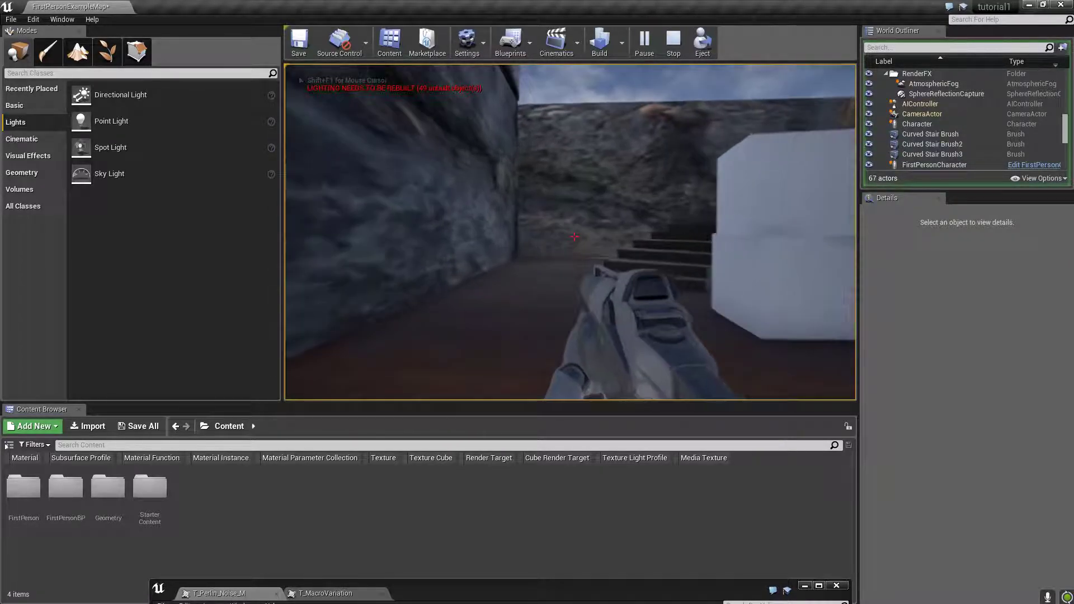
{"action": "key", "text": "w"}
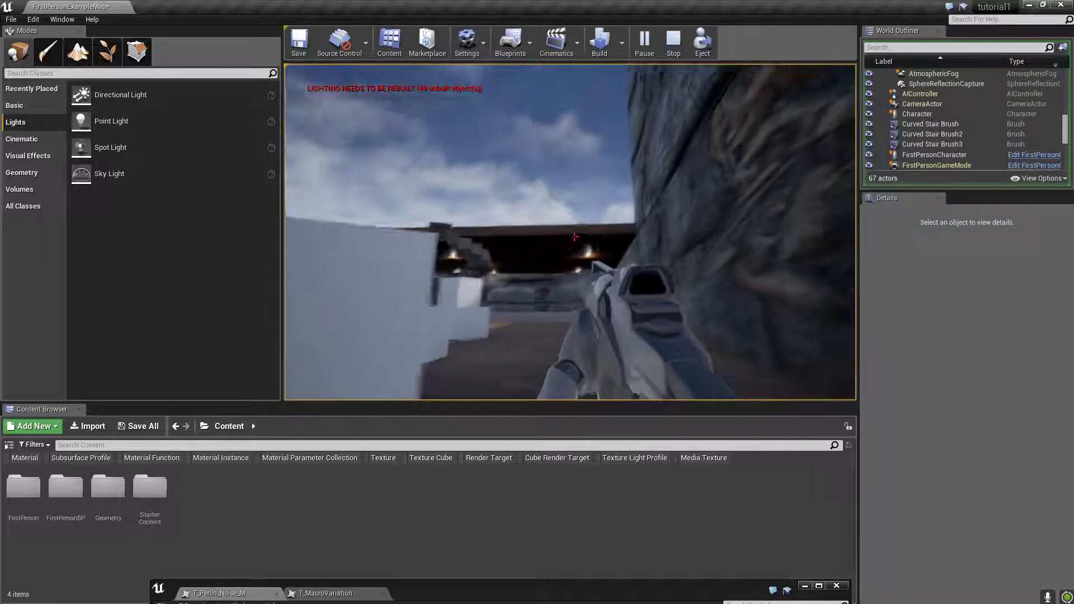
{"action": "key", "text": "w"}
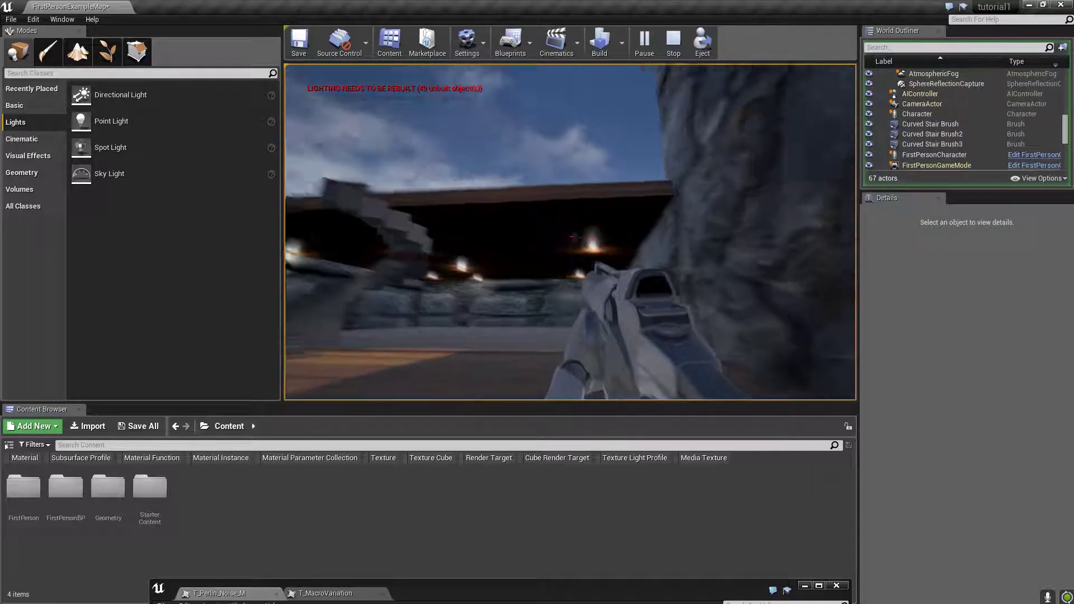
{"action": "key", "text": "w"}
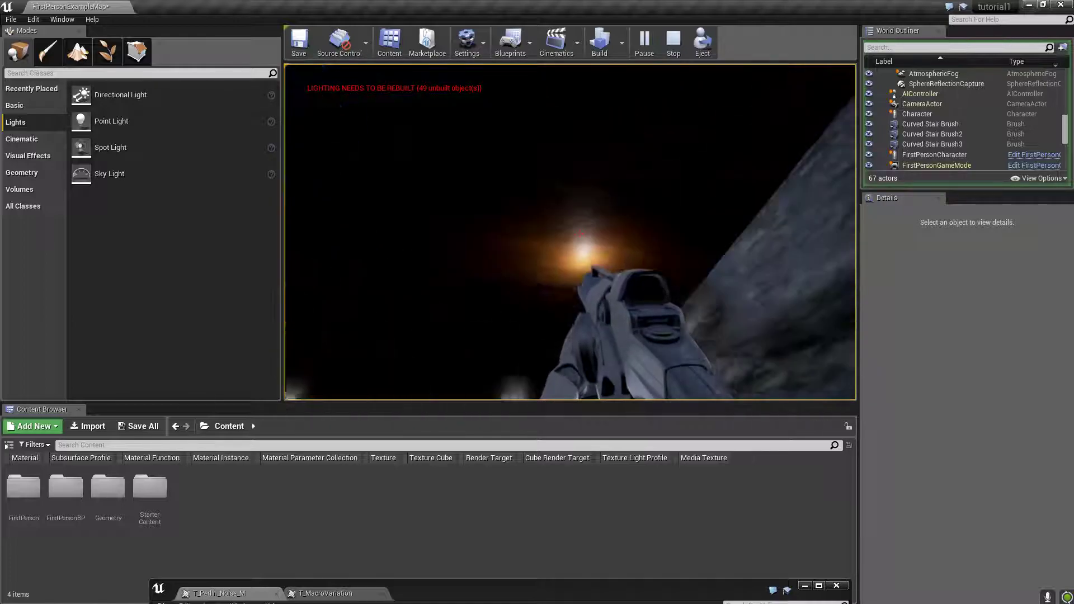
{"action": "key", "text": "w"}
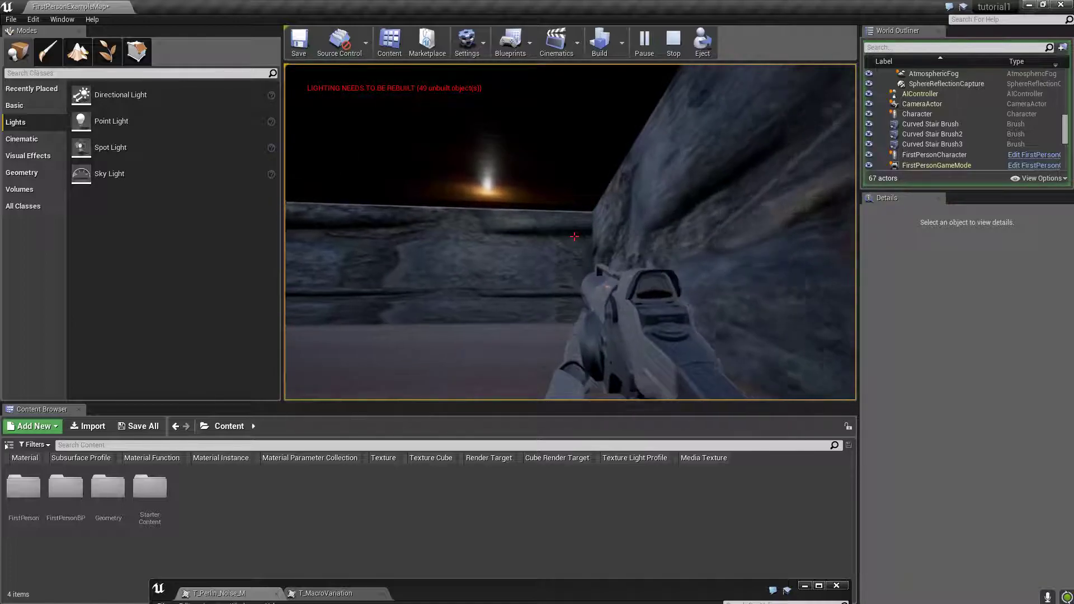
Walk back across the arena past the wooden blocks and climb the curved stair to inspect the raised platform and its stone wall.
{"action": "key", "text": "w"}
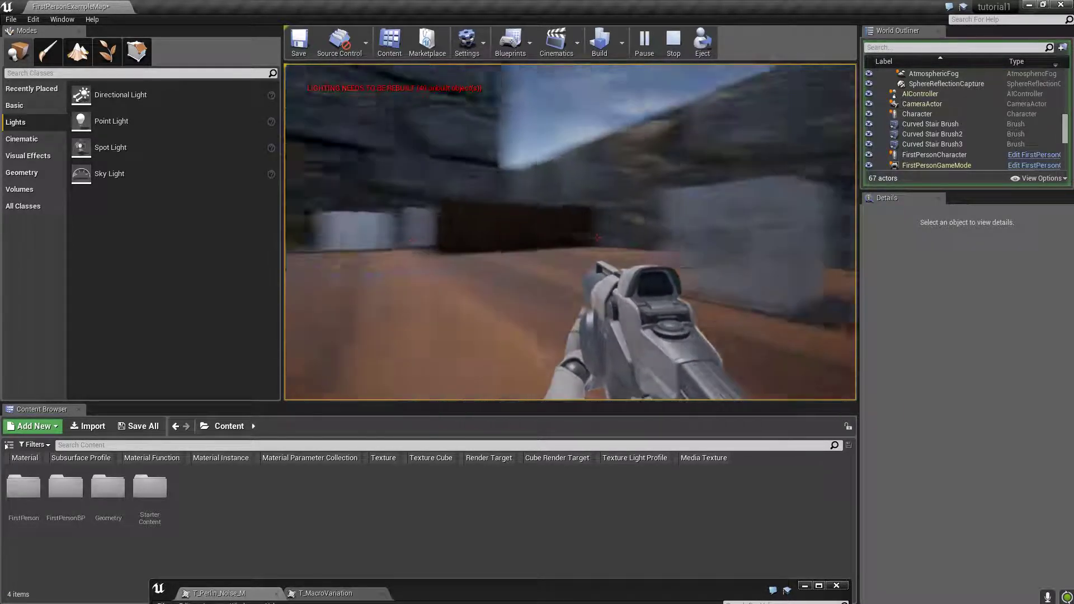
{"action": "key", "text": "w"}
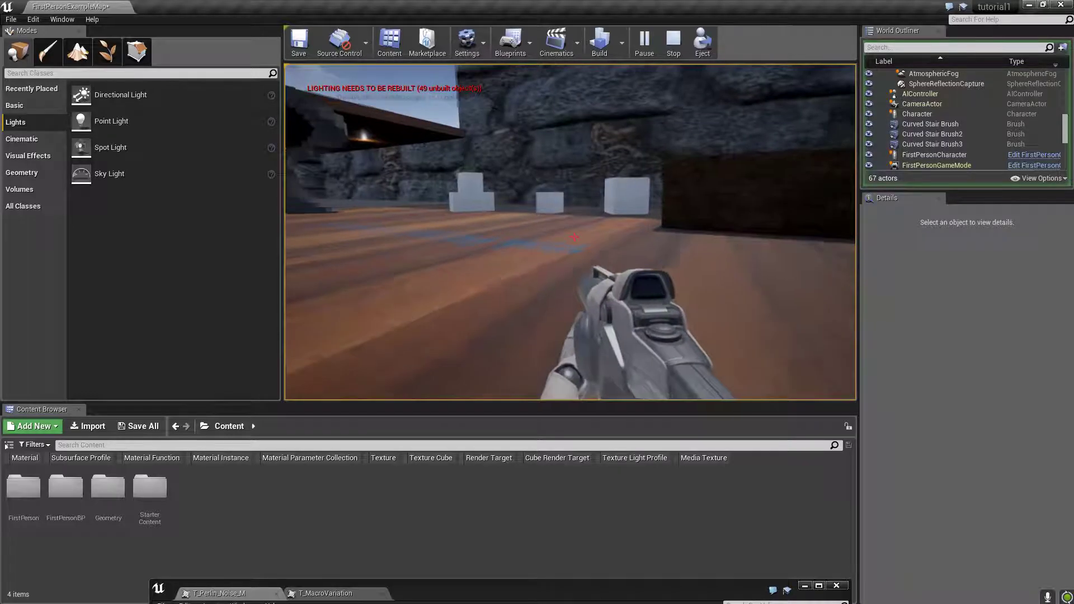
{"action": "key", "text": "w"}
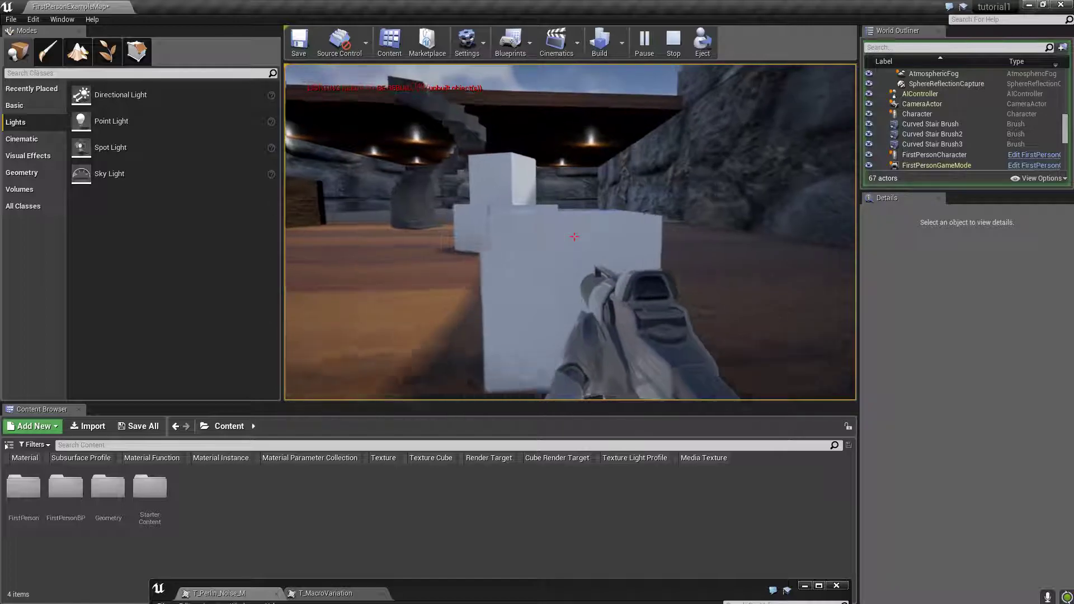
{"action": "key", "text": "w"}
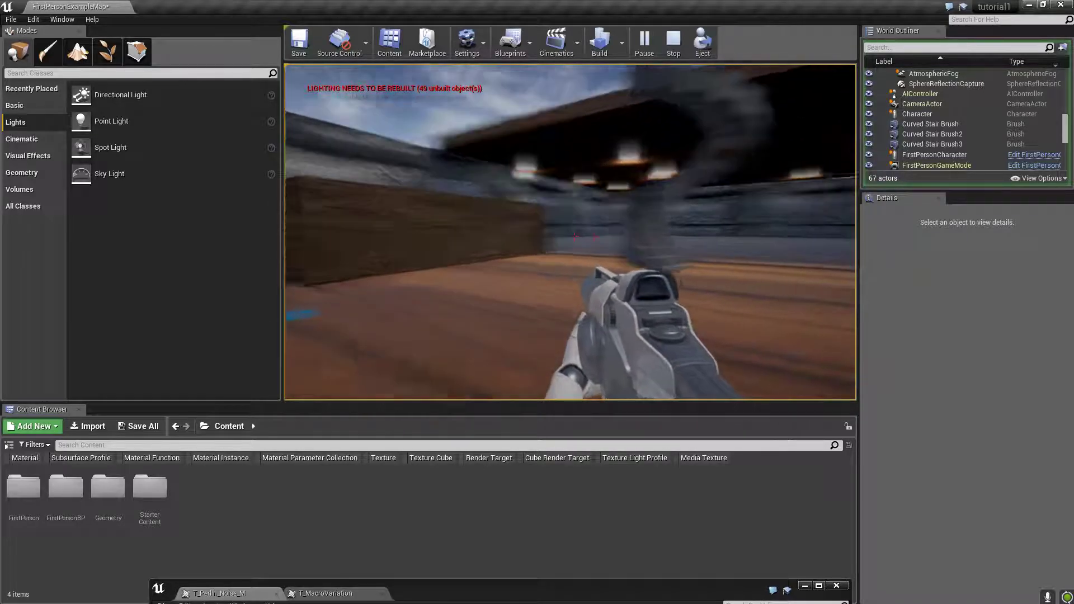
{"action": "key", "text": "w"}
{"action": "key", "text": "w"}
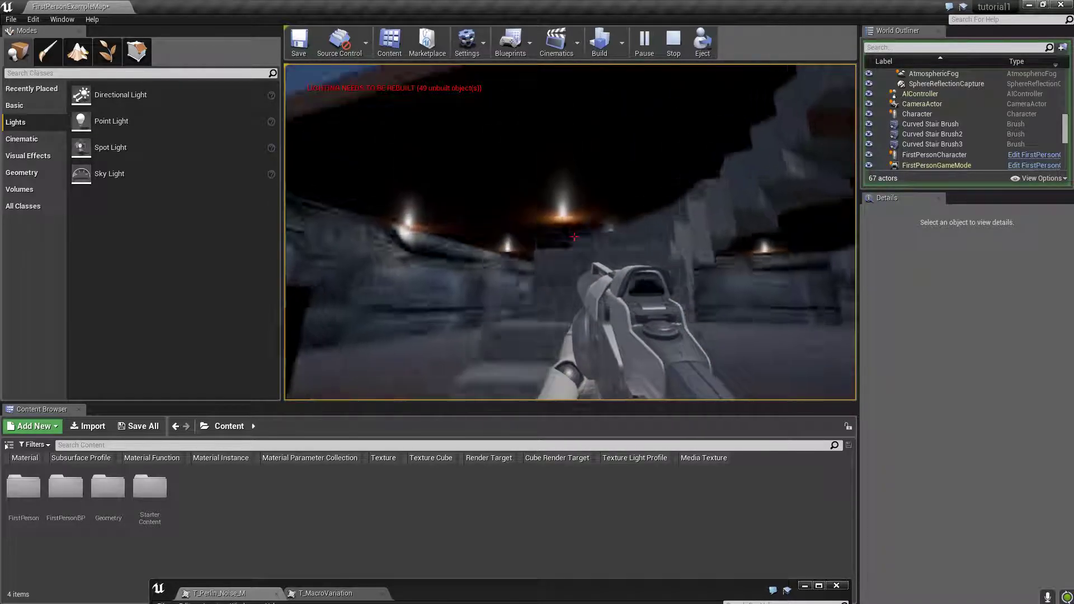
{"action": "key", "text": "w"}
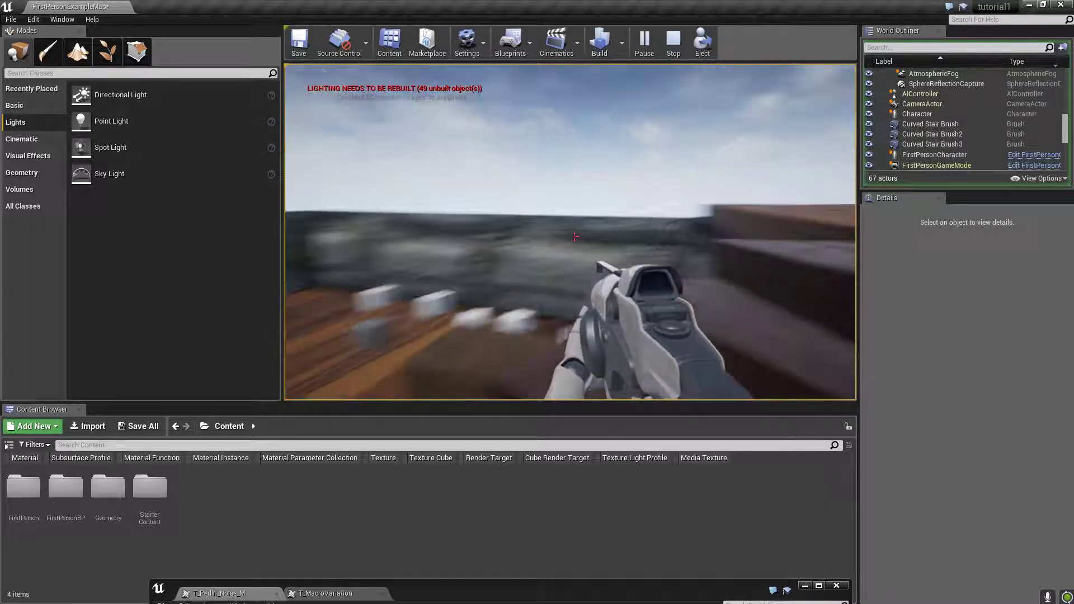
{"action": "key", "text": "w"}
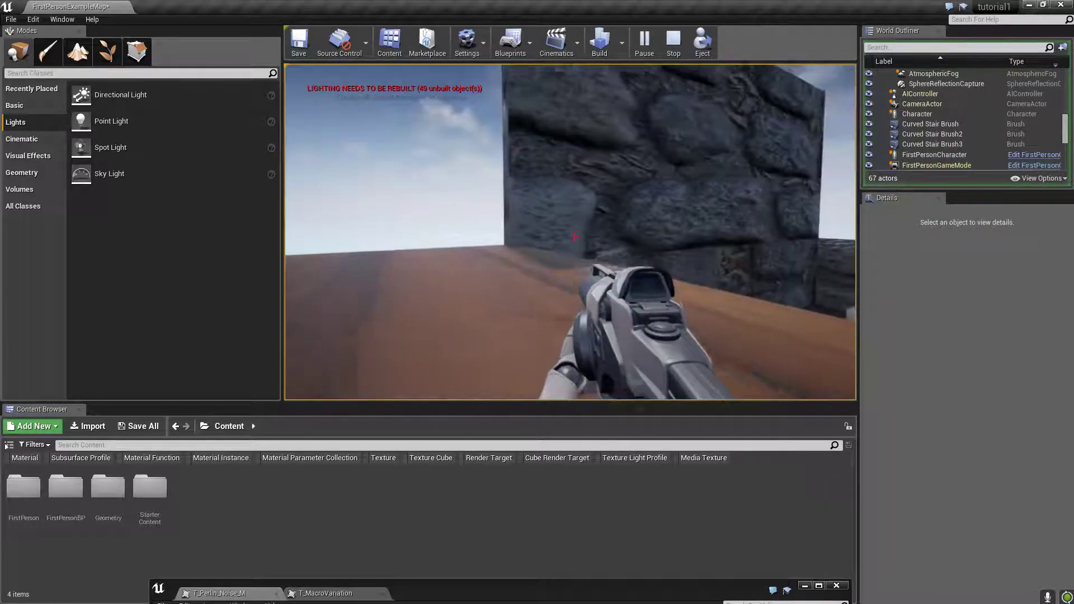